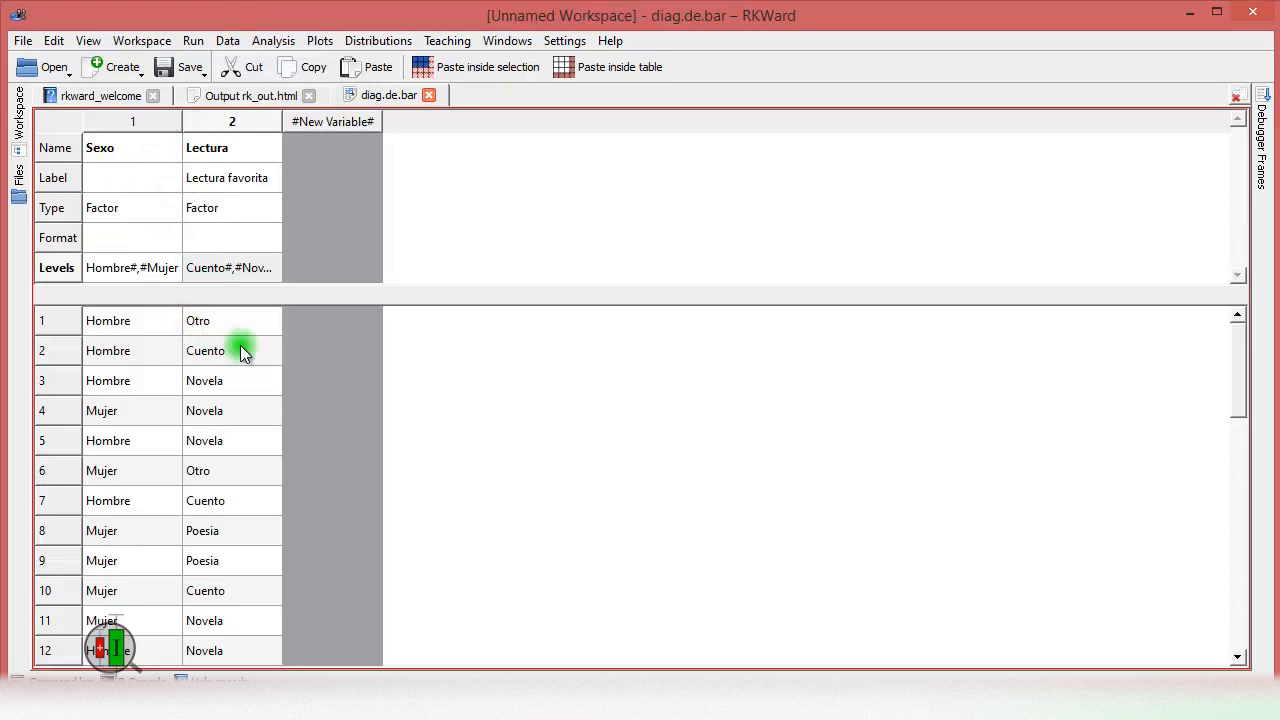
- Review the Sexo and Lectura records in the diag.de.bar data table and check the level labels defined for Lectura
scroll(251, 399, down, 10)
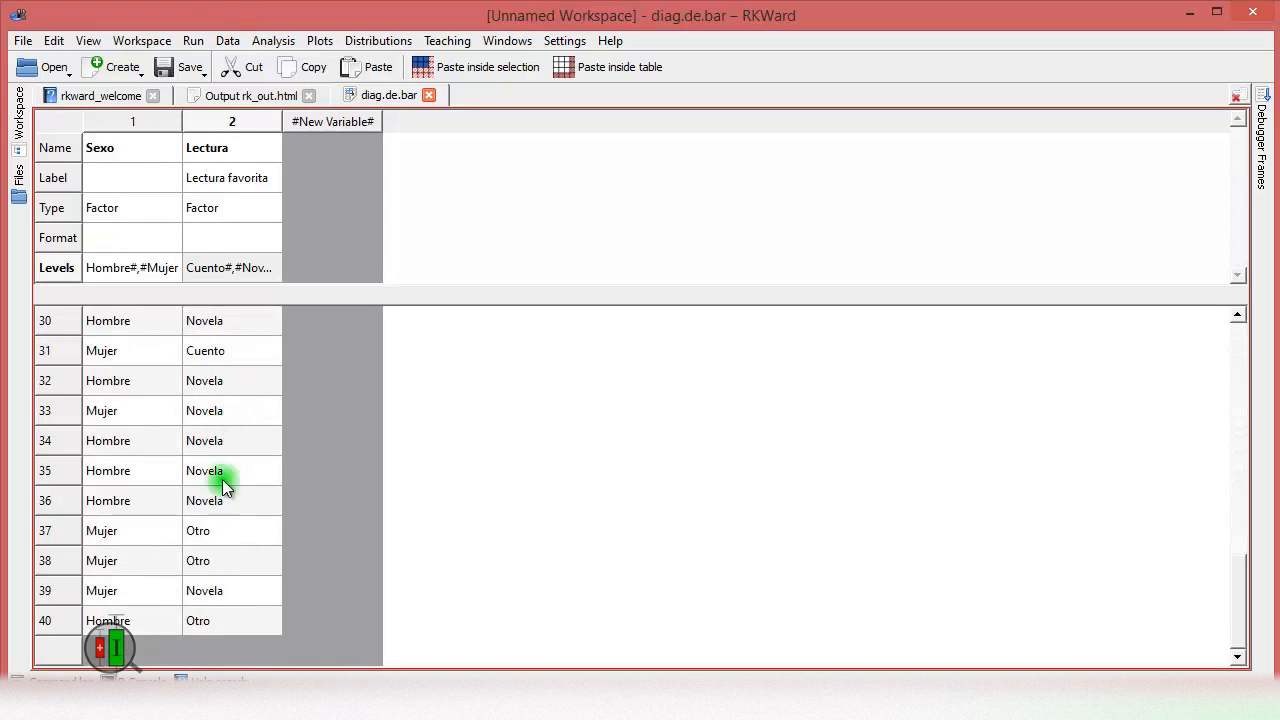
scroll(248, 609, up, 5)
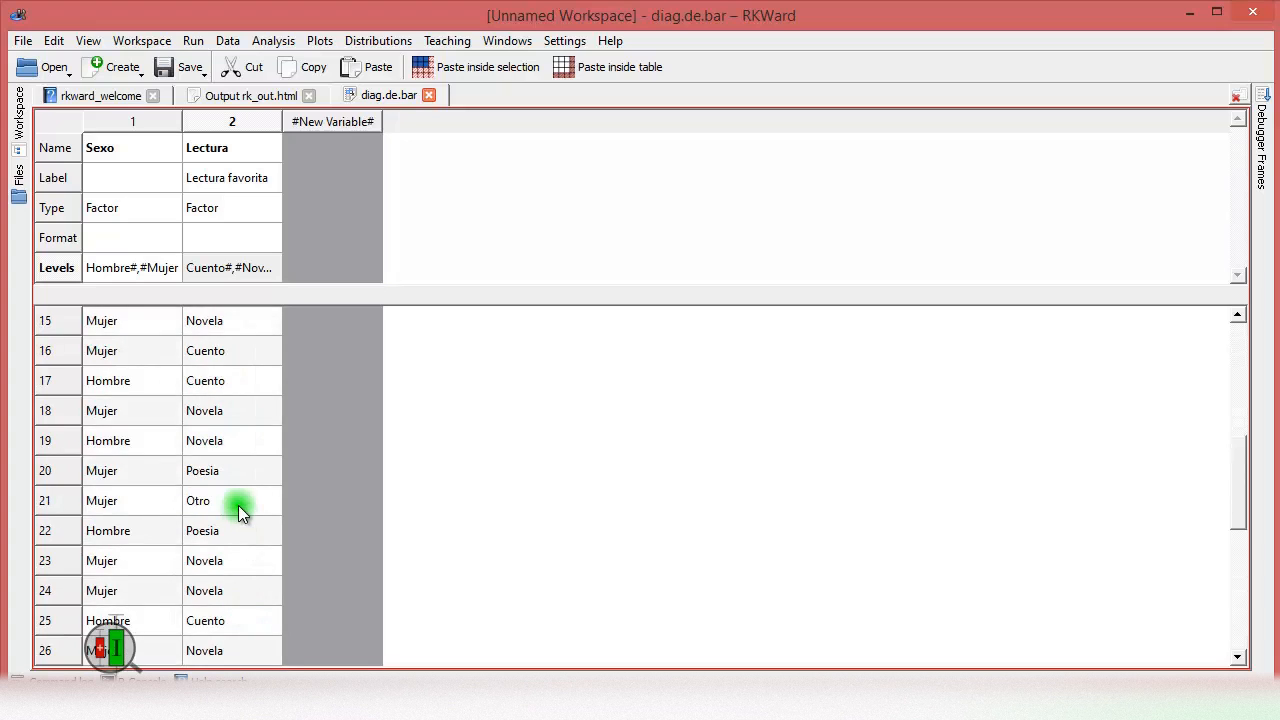
scroll(237, 495, up, 5)
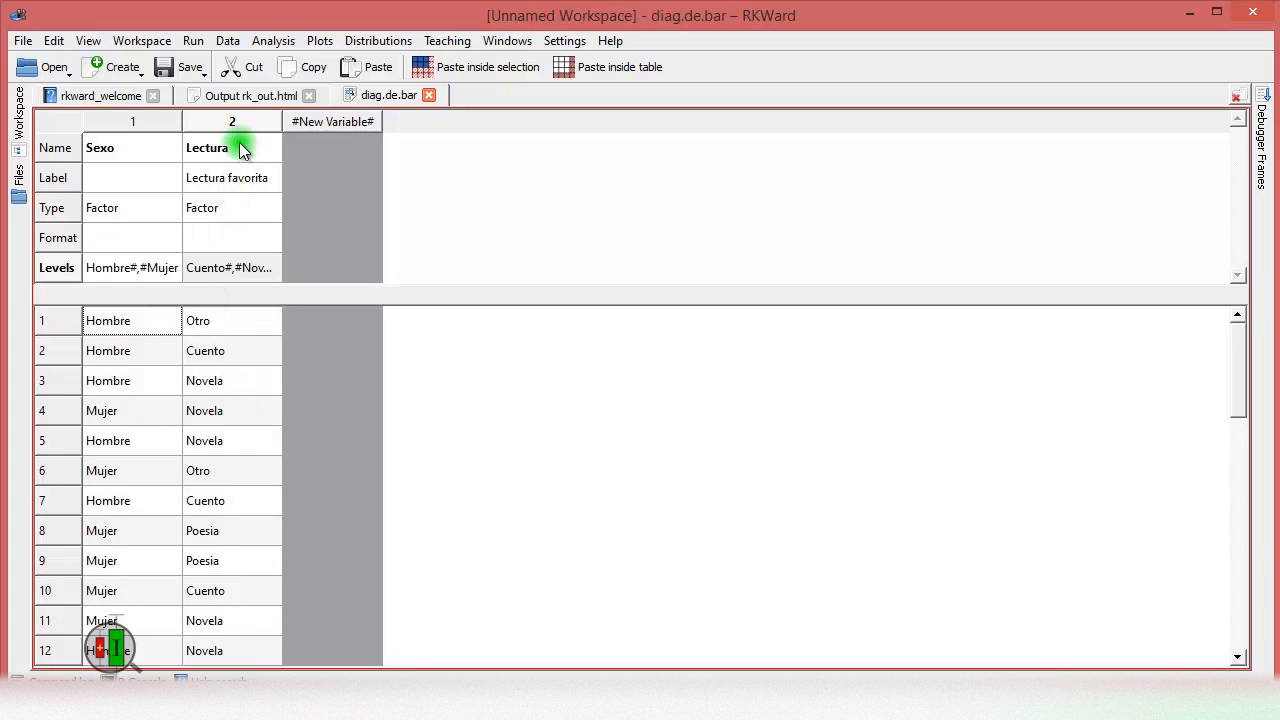
double_click(224, 271)
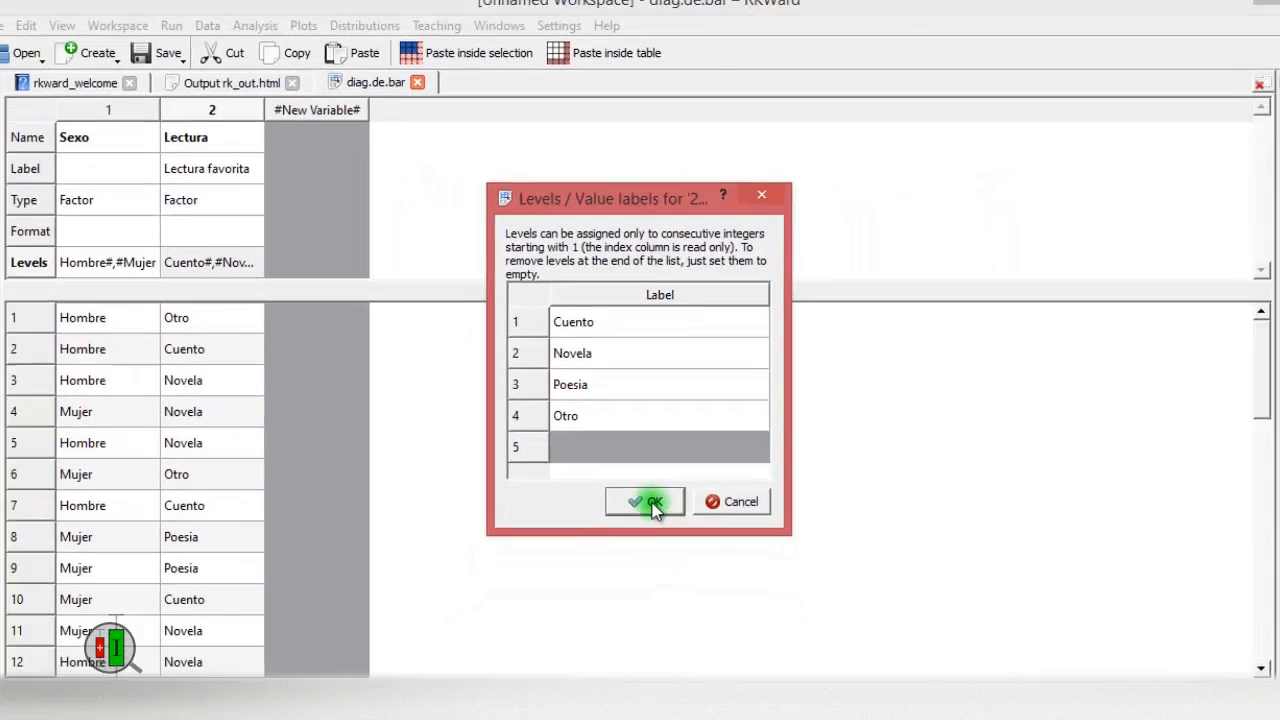
click(622, 568)
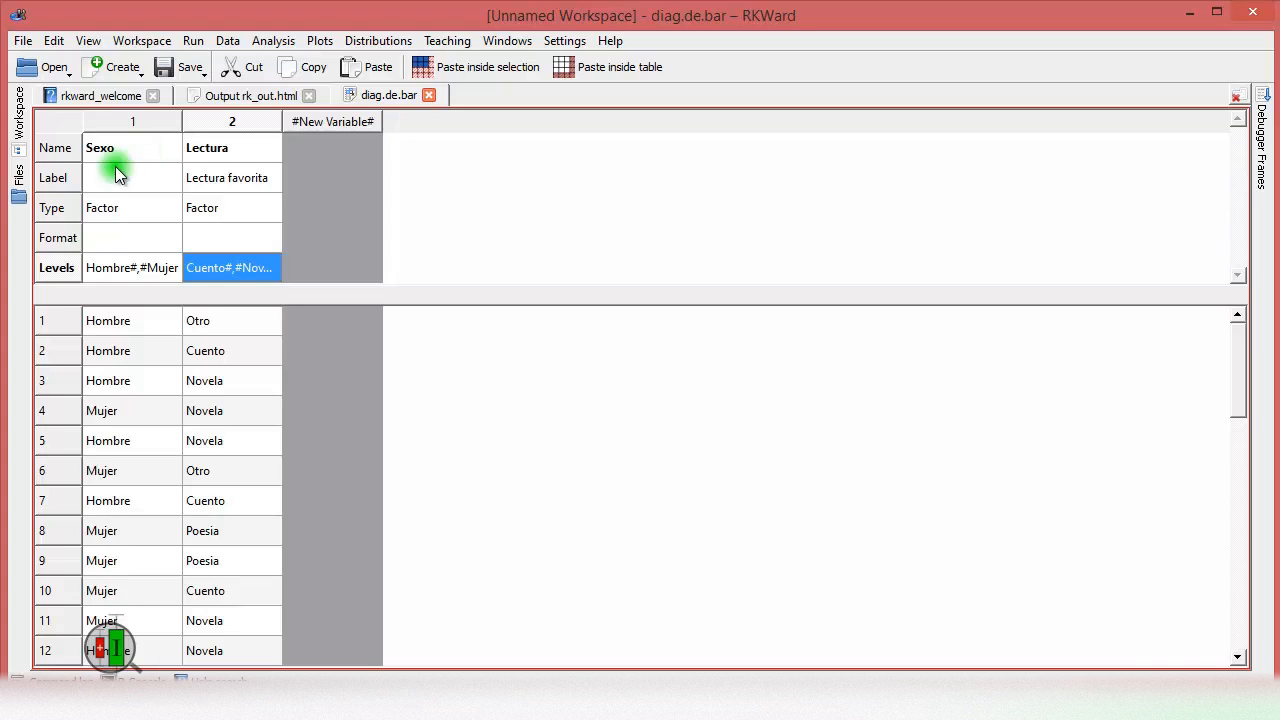
scroll(206, 478, down, 5)
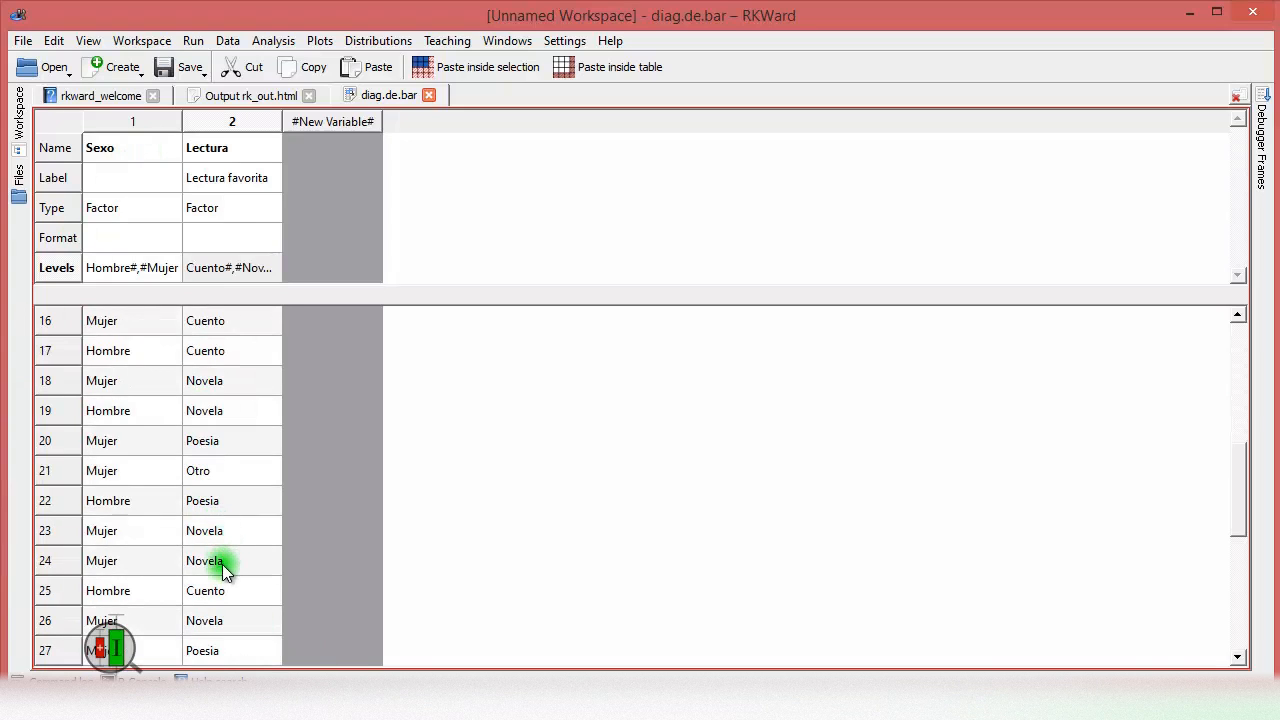
scroll(222, 567, down, 5)
scroll(222, 585, up, 10)
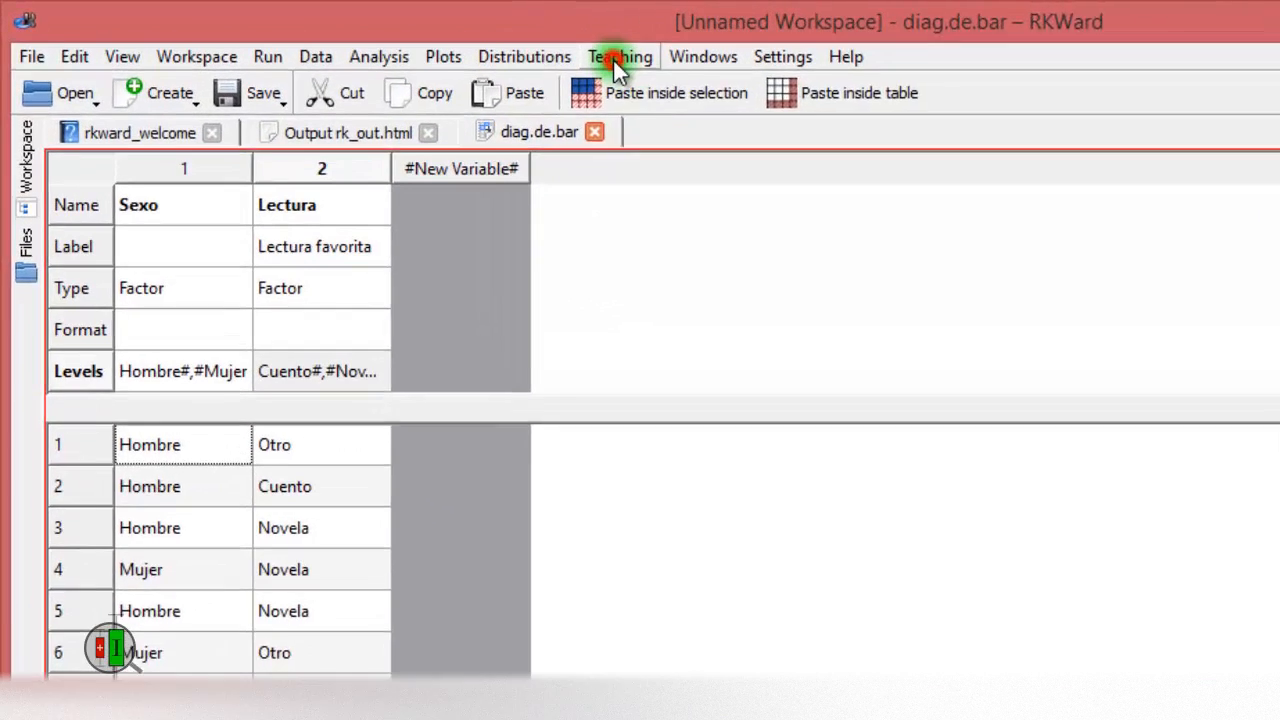
- Generate a frequency table (Tabla de frecuencias) for the Lectura variable of the diag.de.bar data set
click(443, 41)
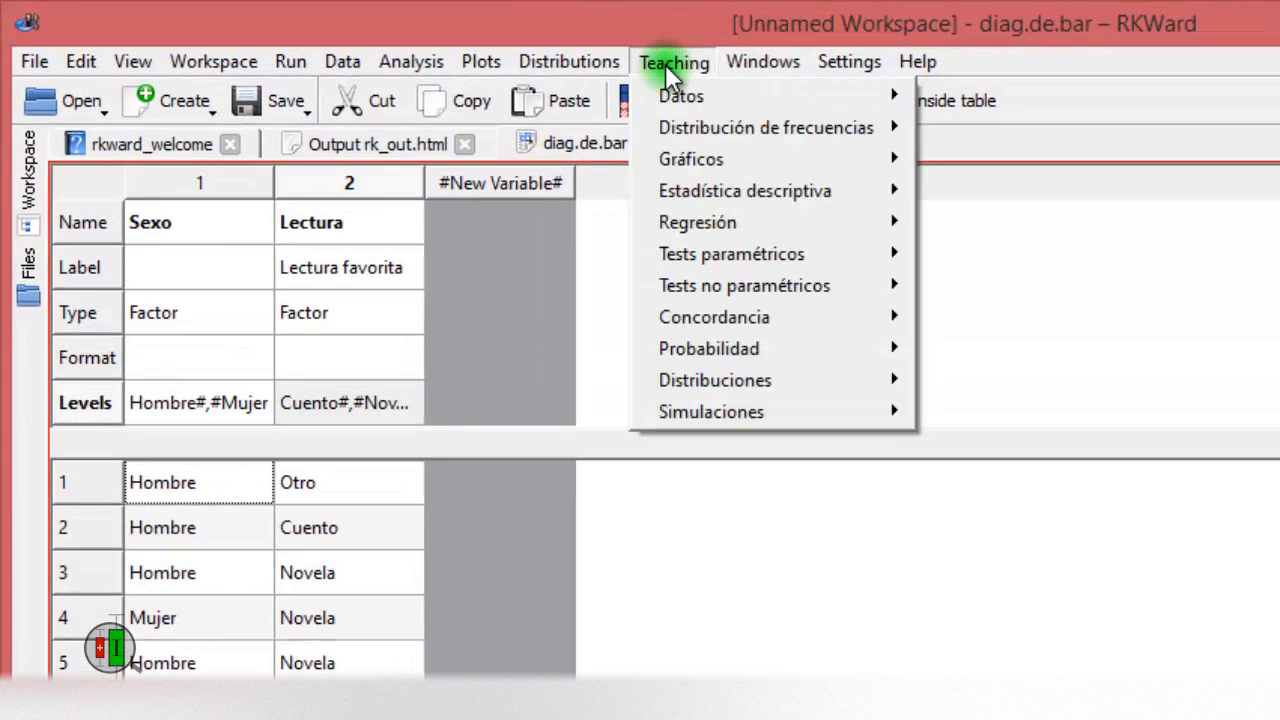
mouse_move(682, 132)
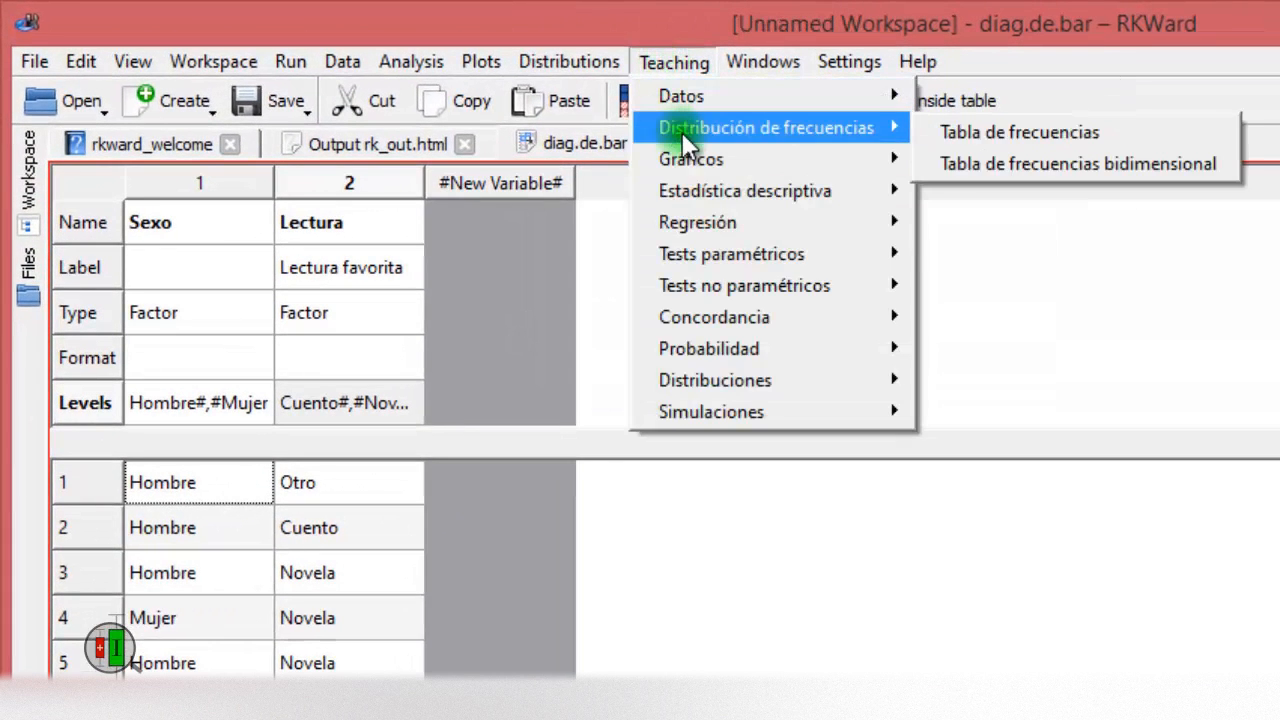
click(979, 130)
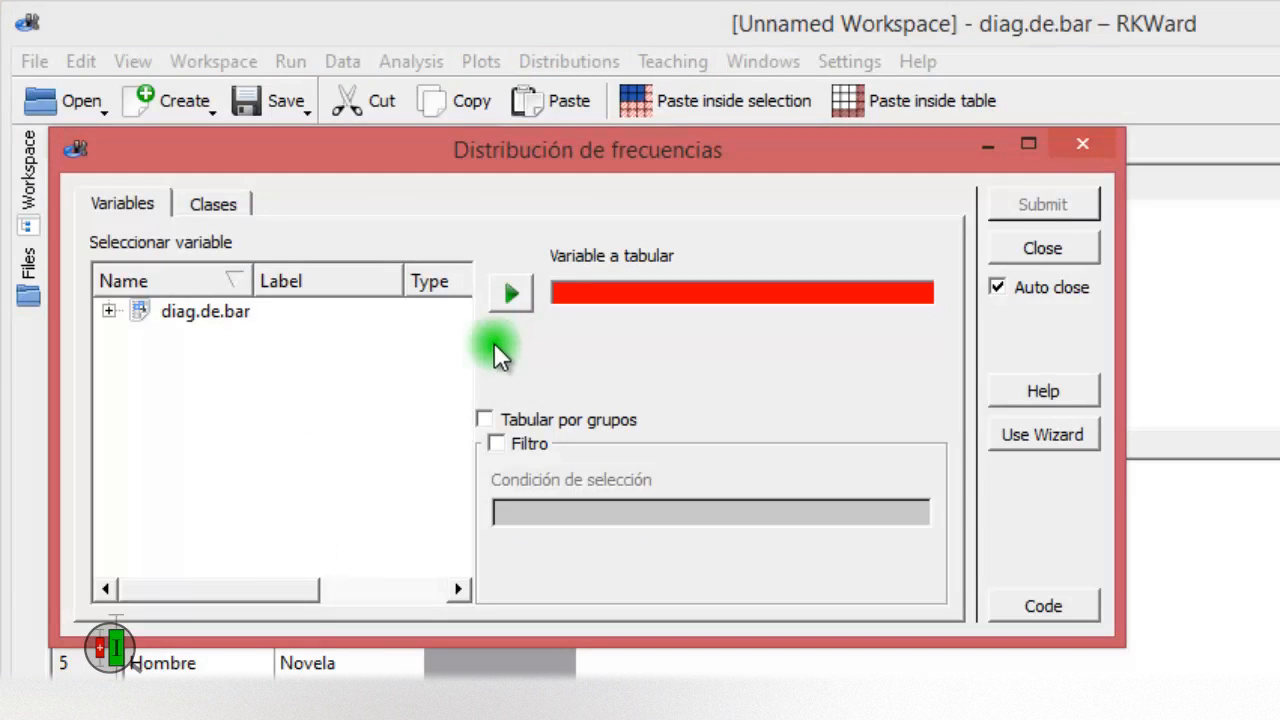
double_click(139, 311)
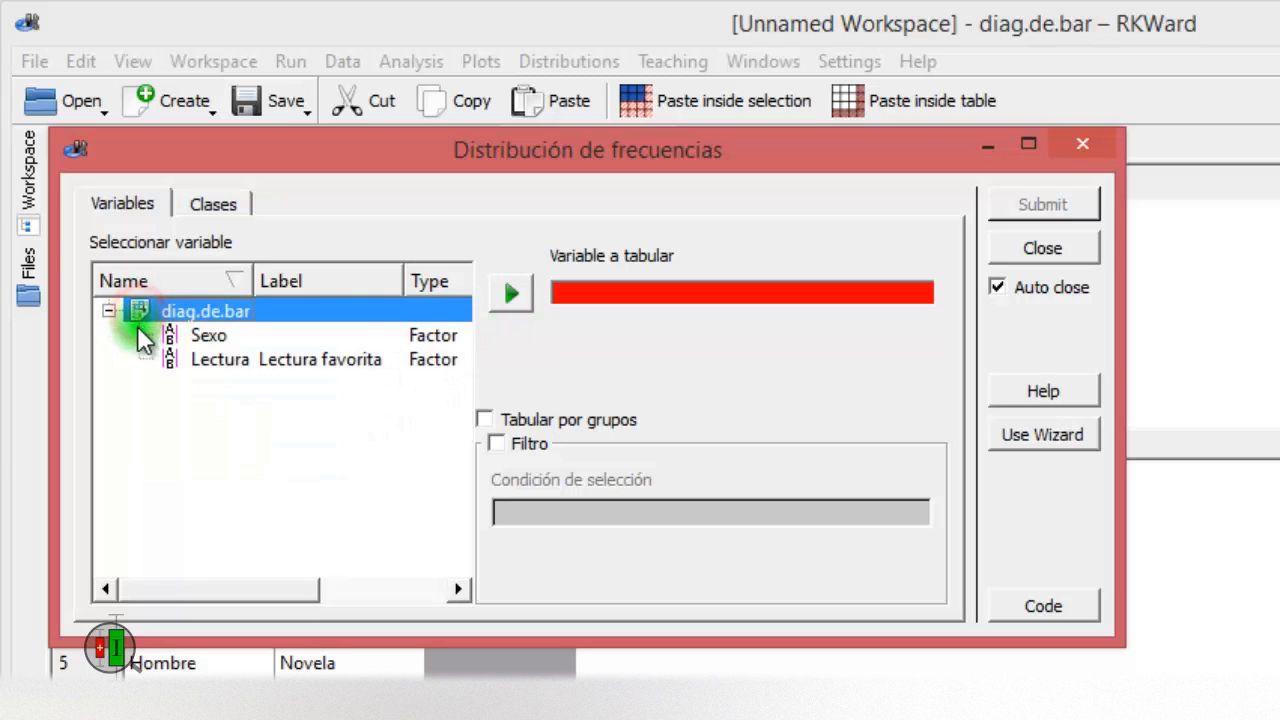
click(208, 362)
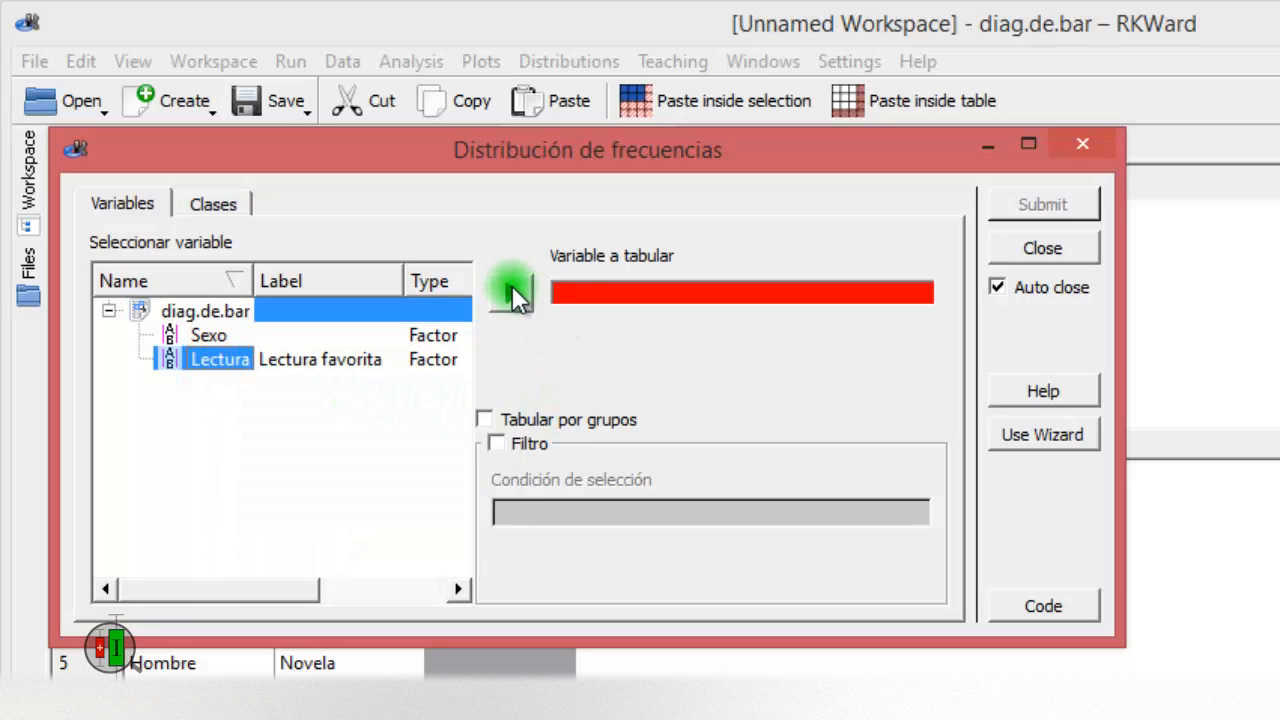
click(510, 297)
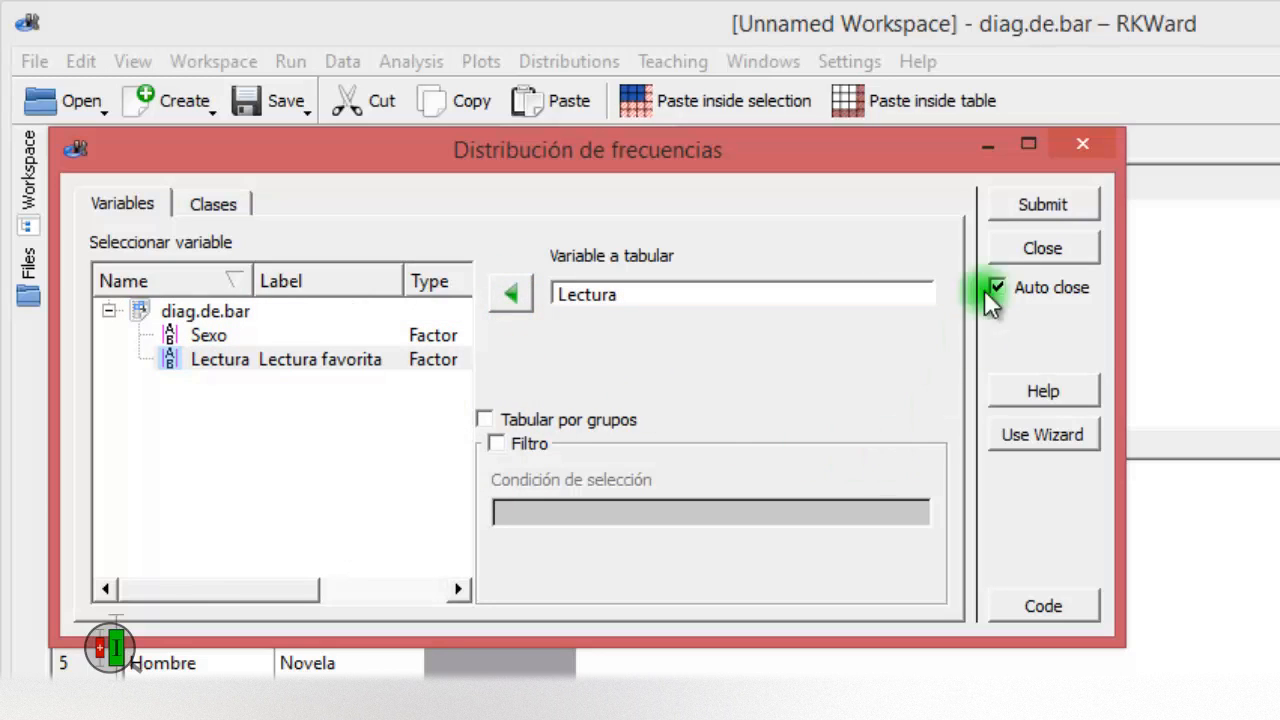
click(1030, 202)
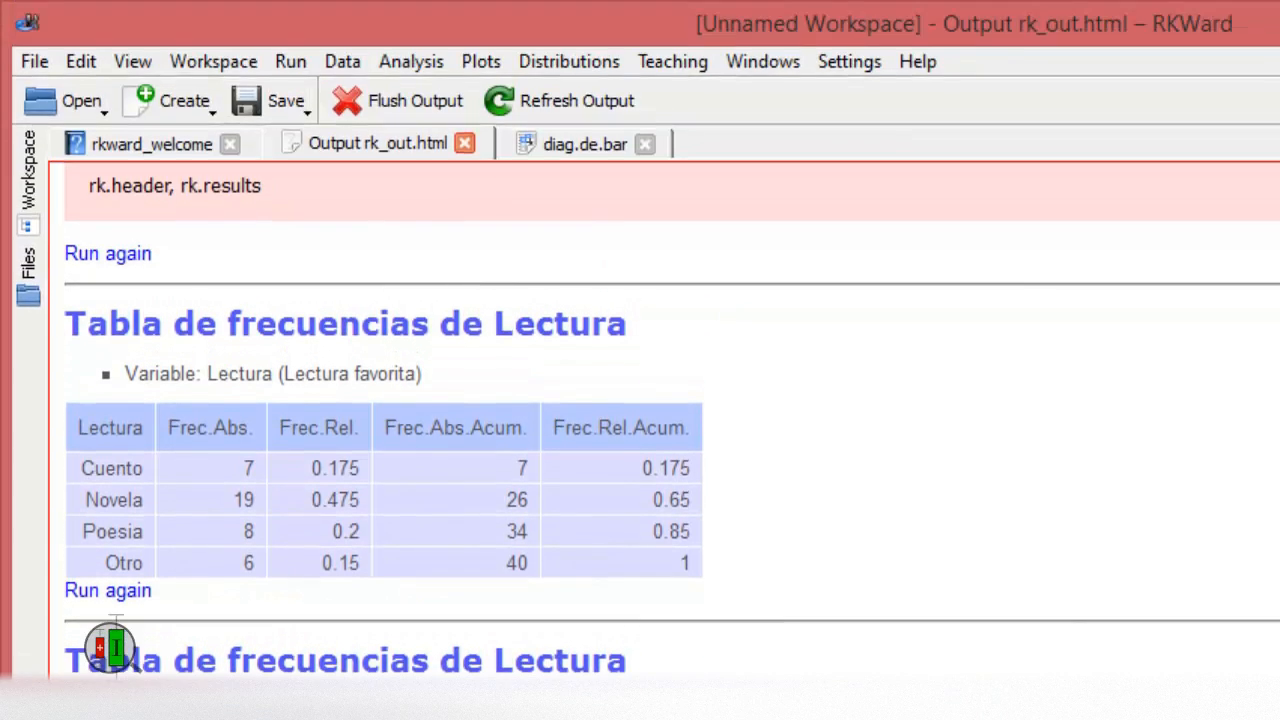
- Create a bar chart (Diagrama de barras) of the Lectura variable with the default options and compare it with the frequency table
click(660, 58)
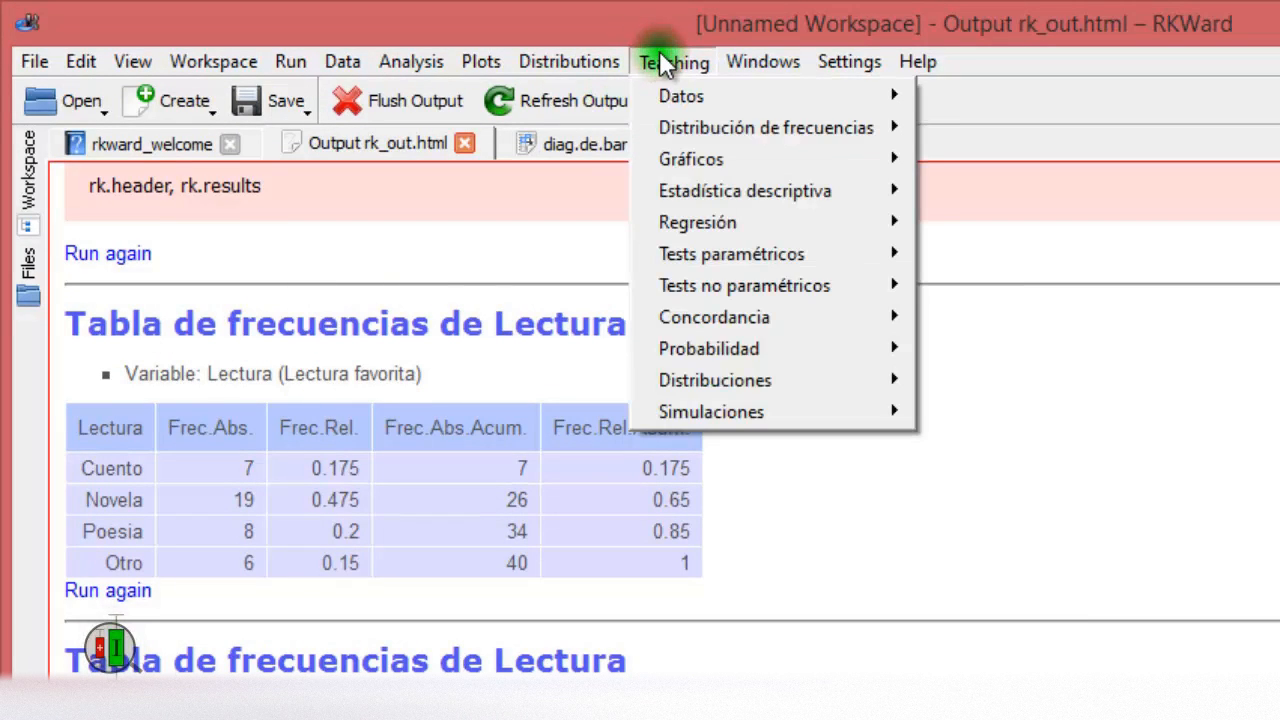
mouse_move(706, 159)
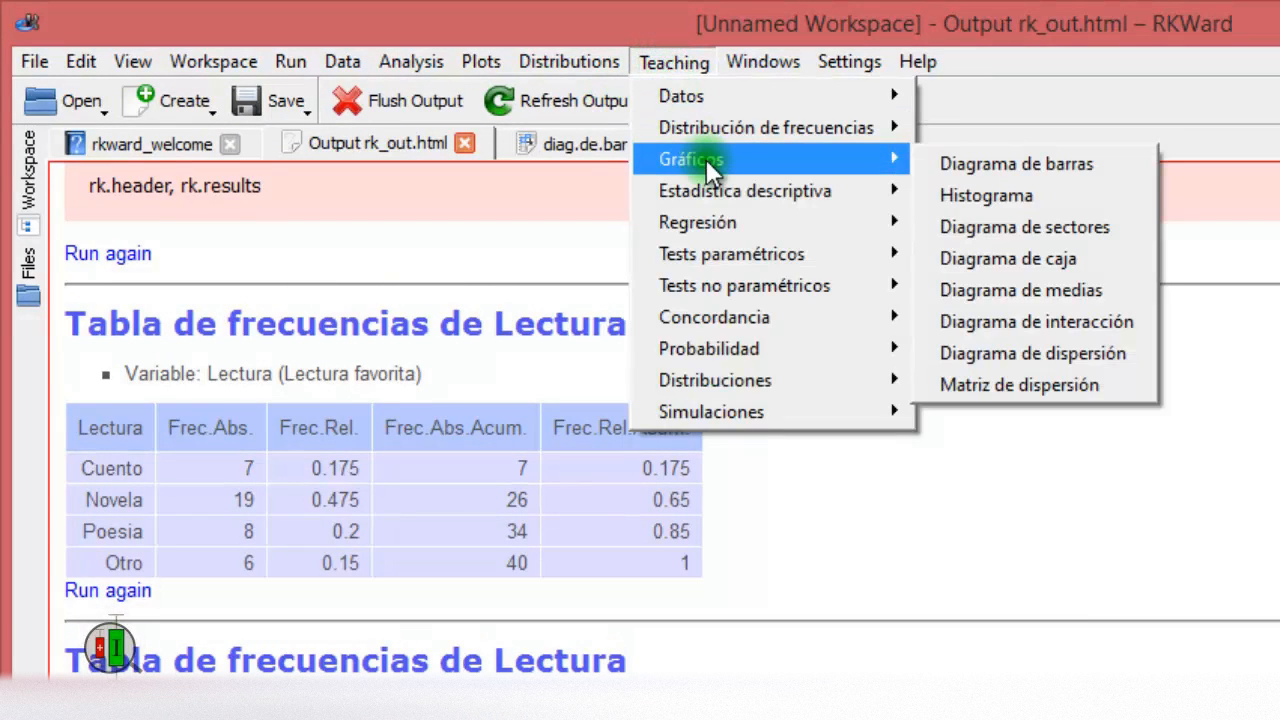
click(979, 162)
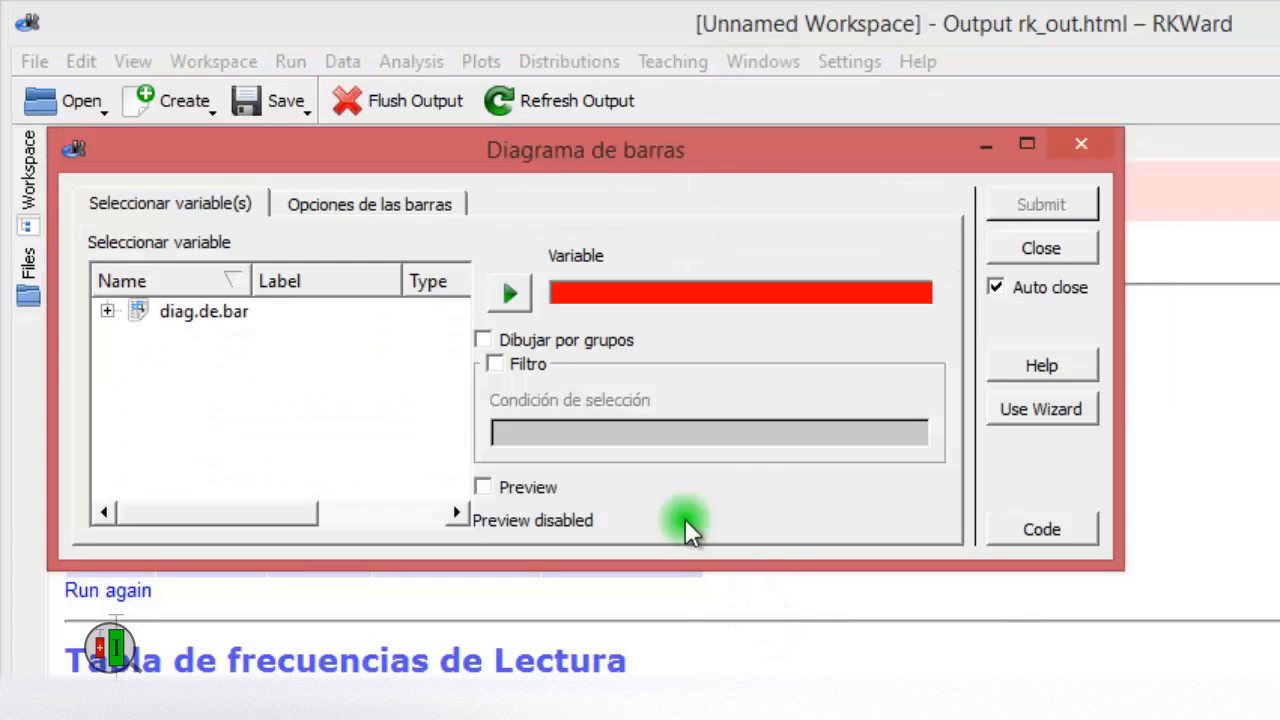
click(107, 312)
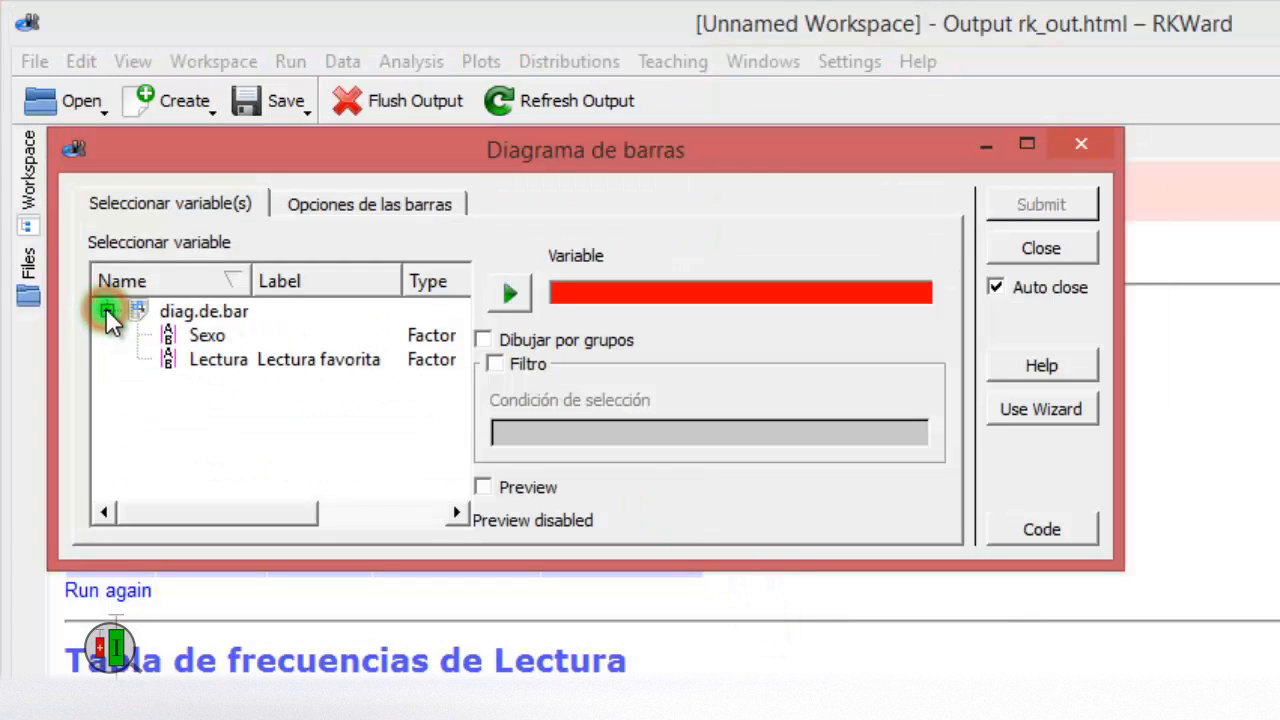
click(212, 362)
click(508, 296)
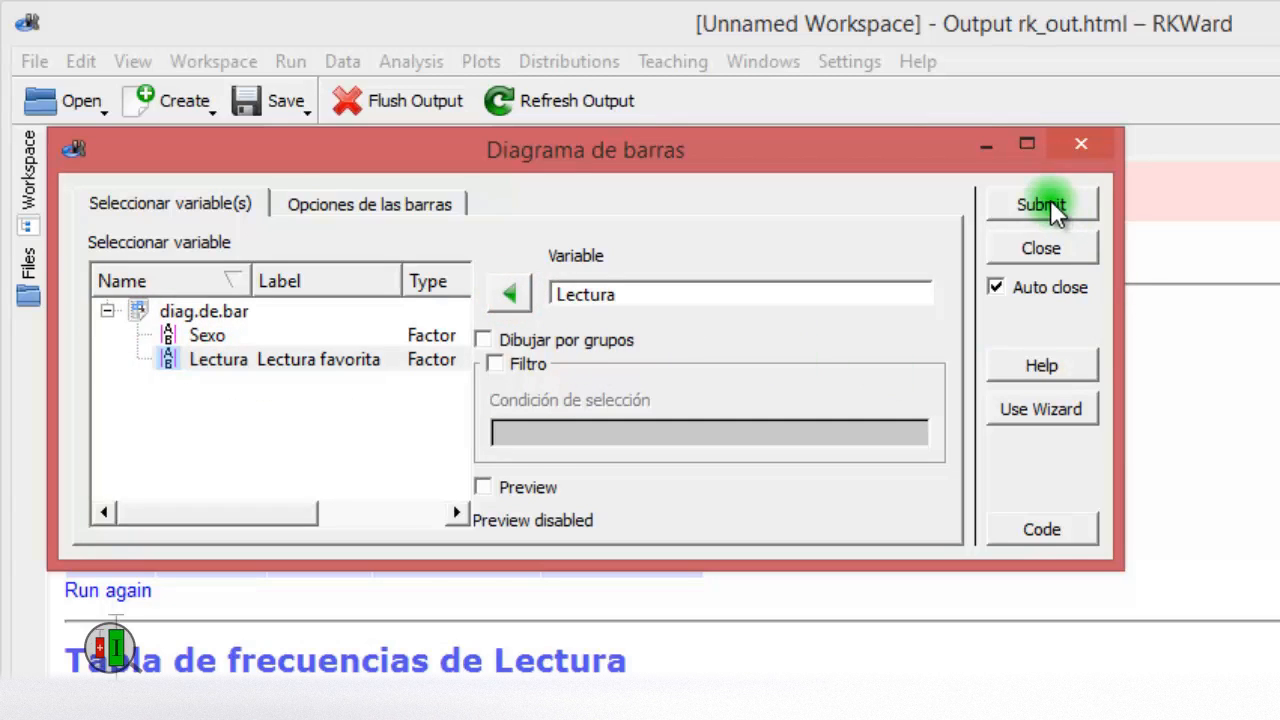
click(1048, 205)
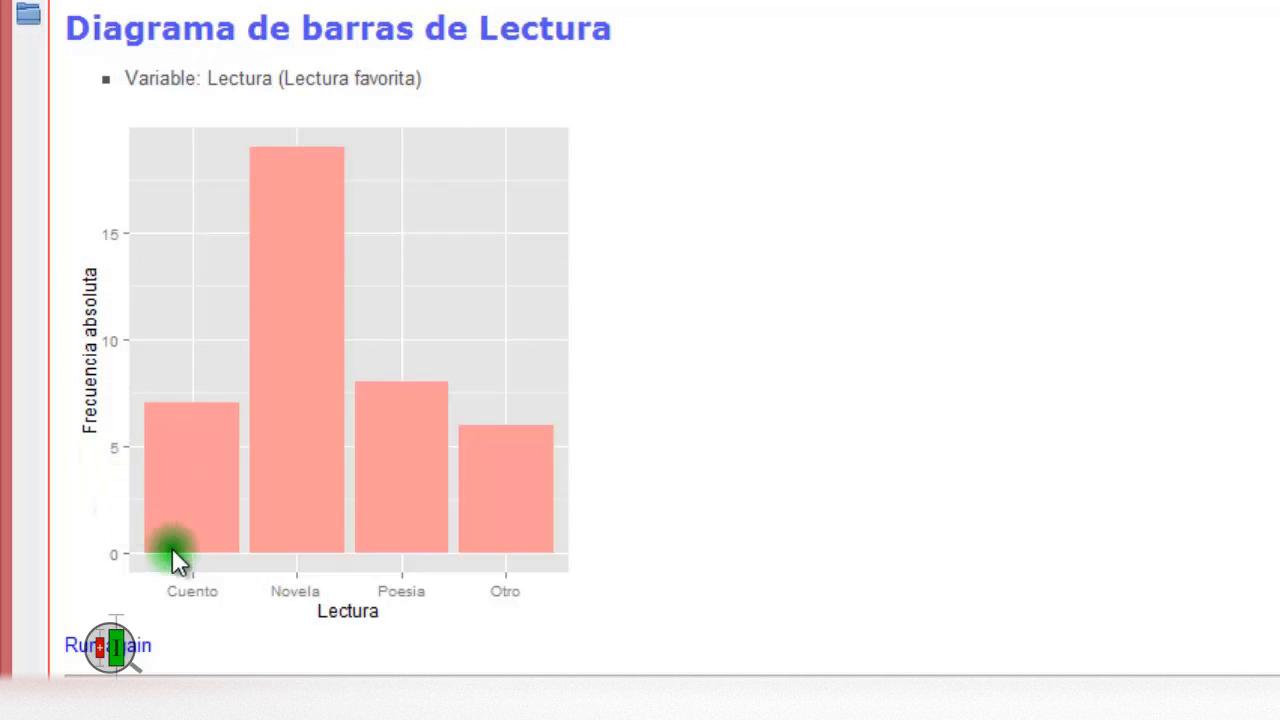
scroll(172, 591, up, 2)
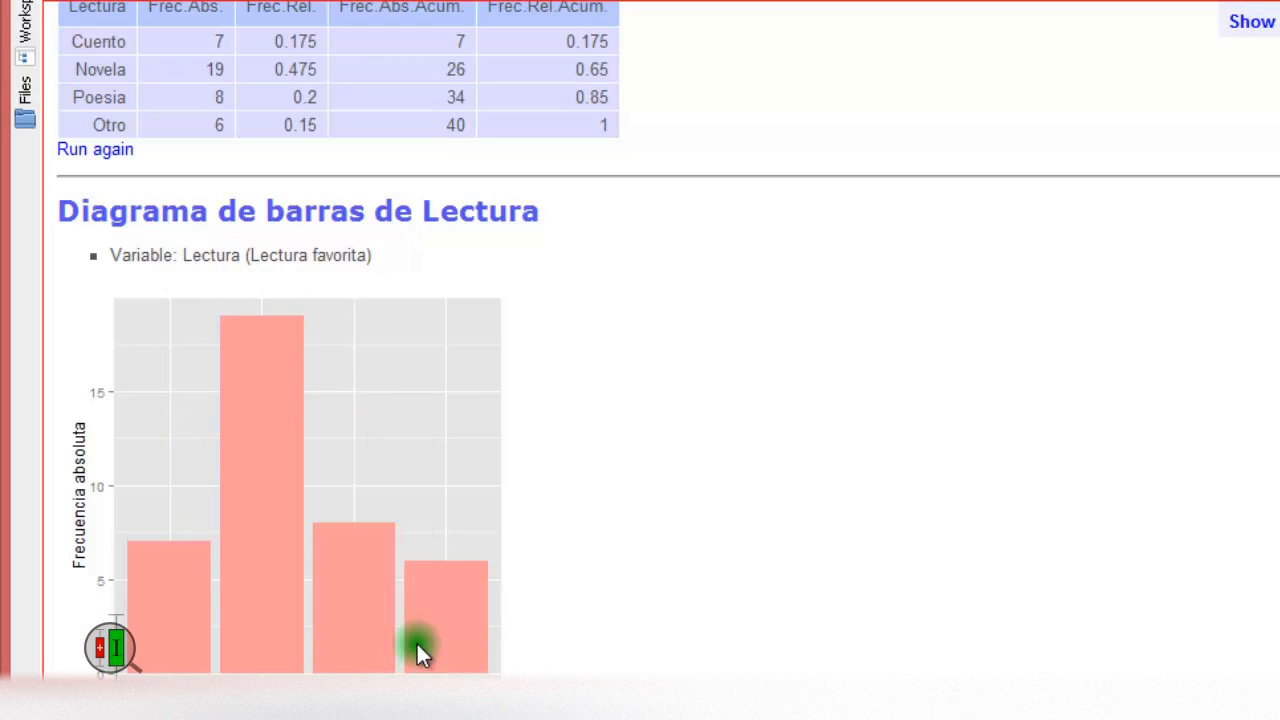
scroll(418, 650, down, 2)
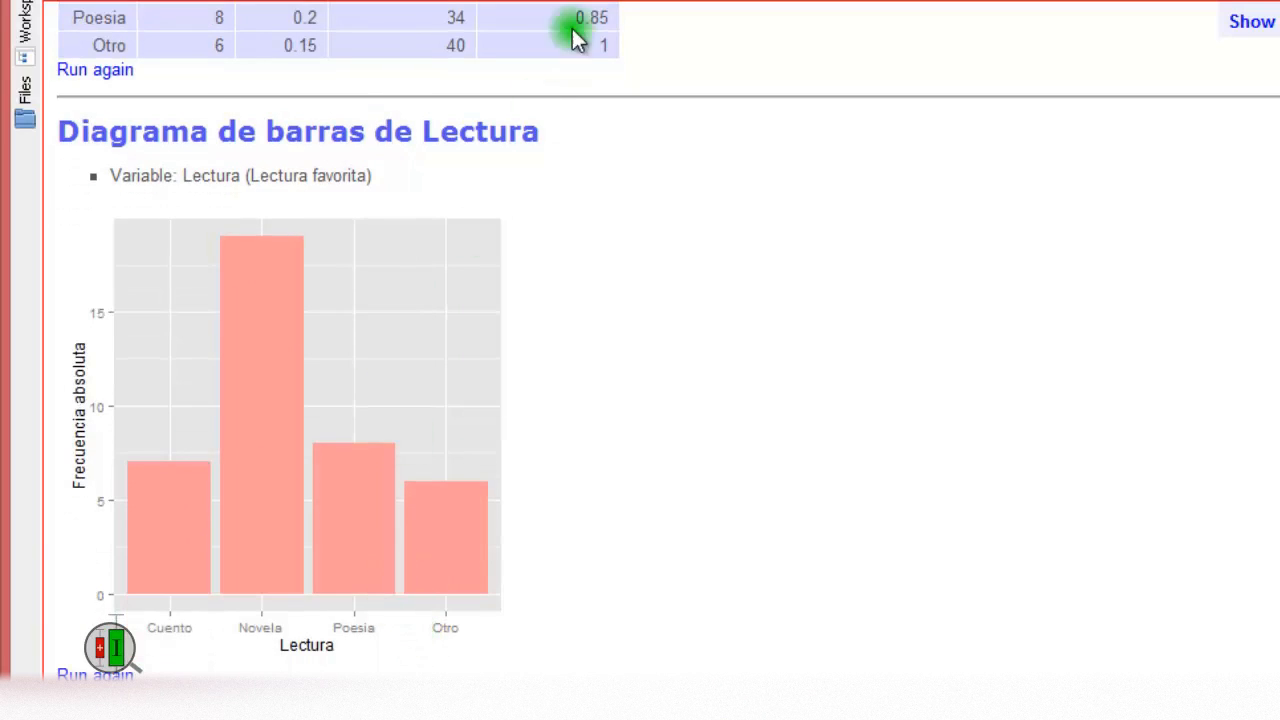
- Create another bar chart of the Lectura variable with the Frecuencia relativa option enabled
click(592, 55)
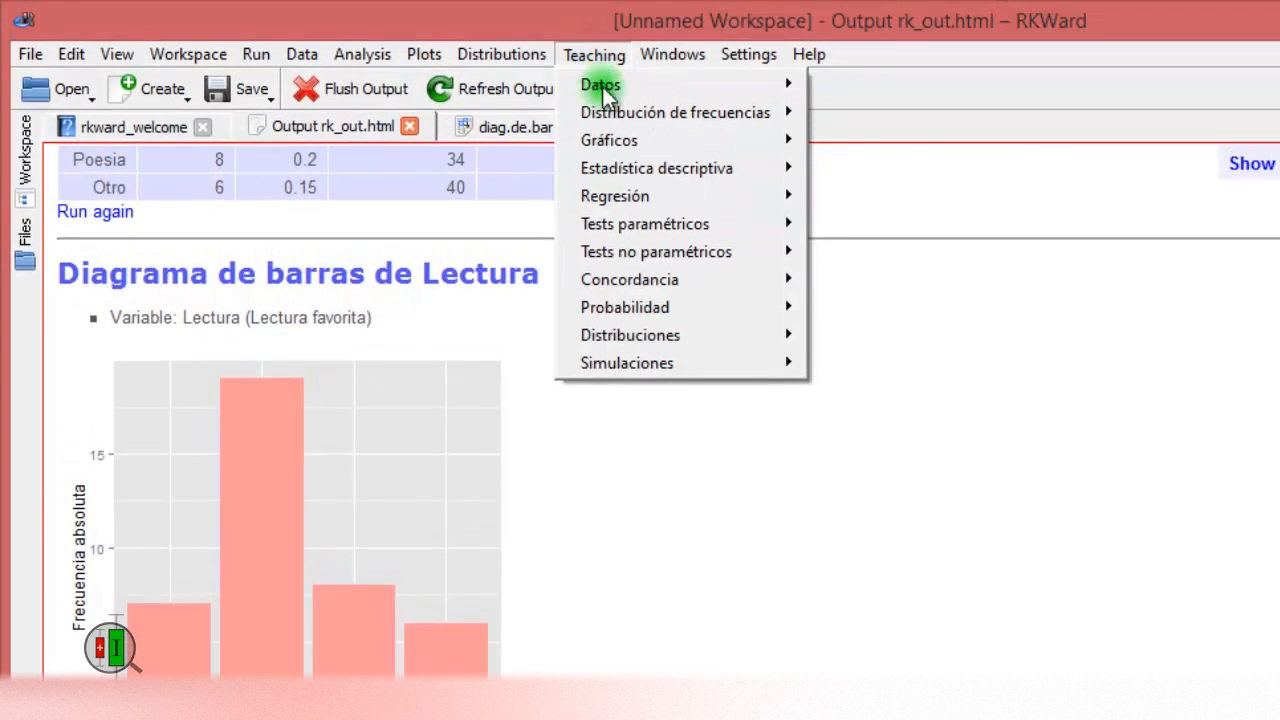
mouse_move(638, 138)
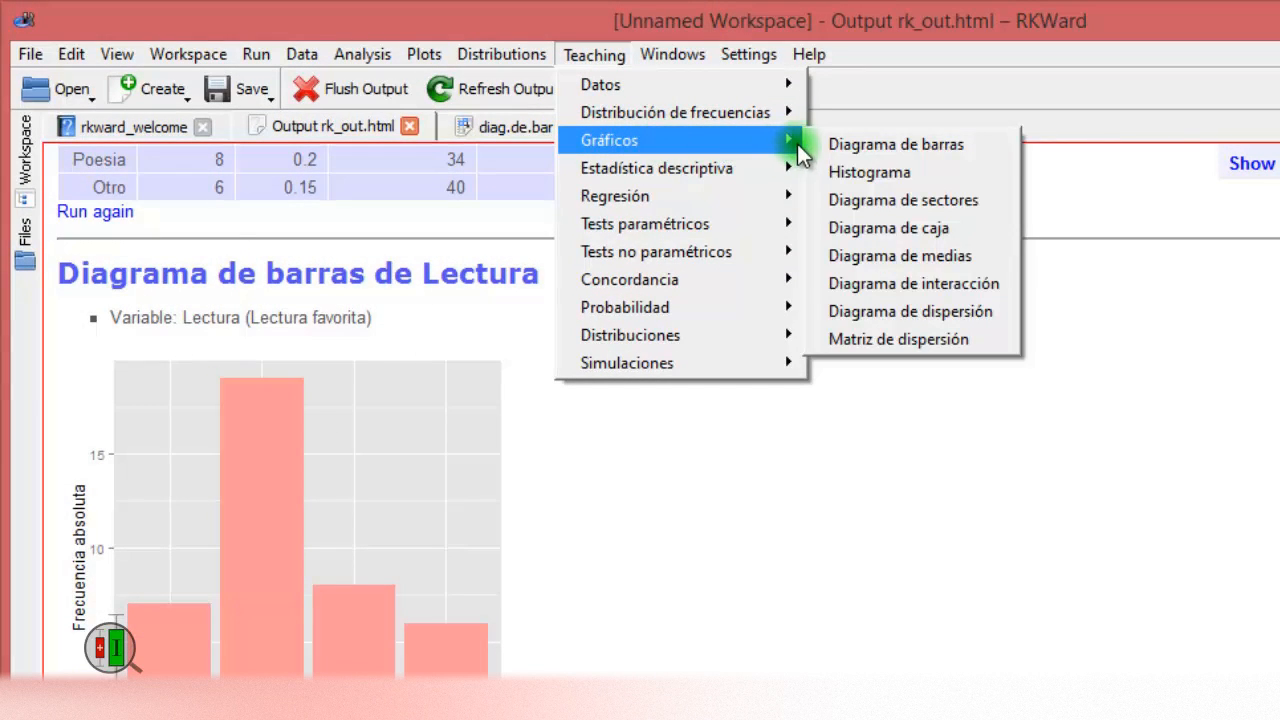
click(846, 146)
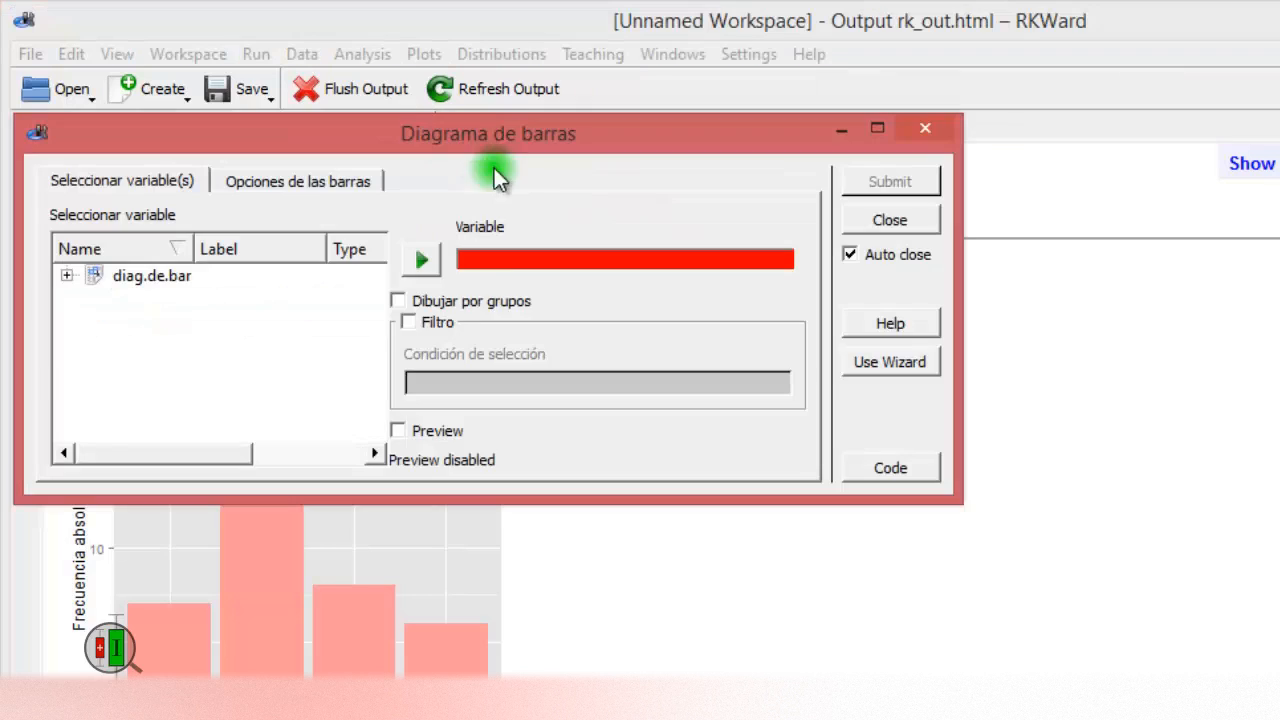
click(67, 276)
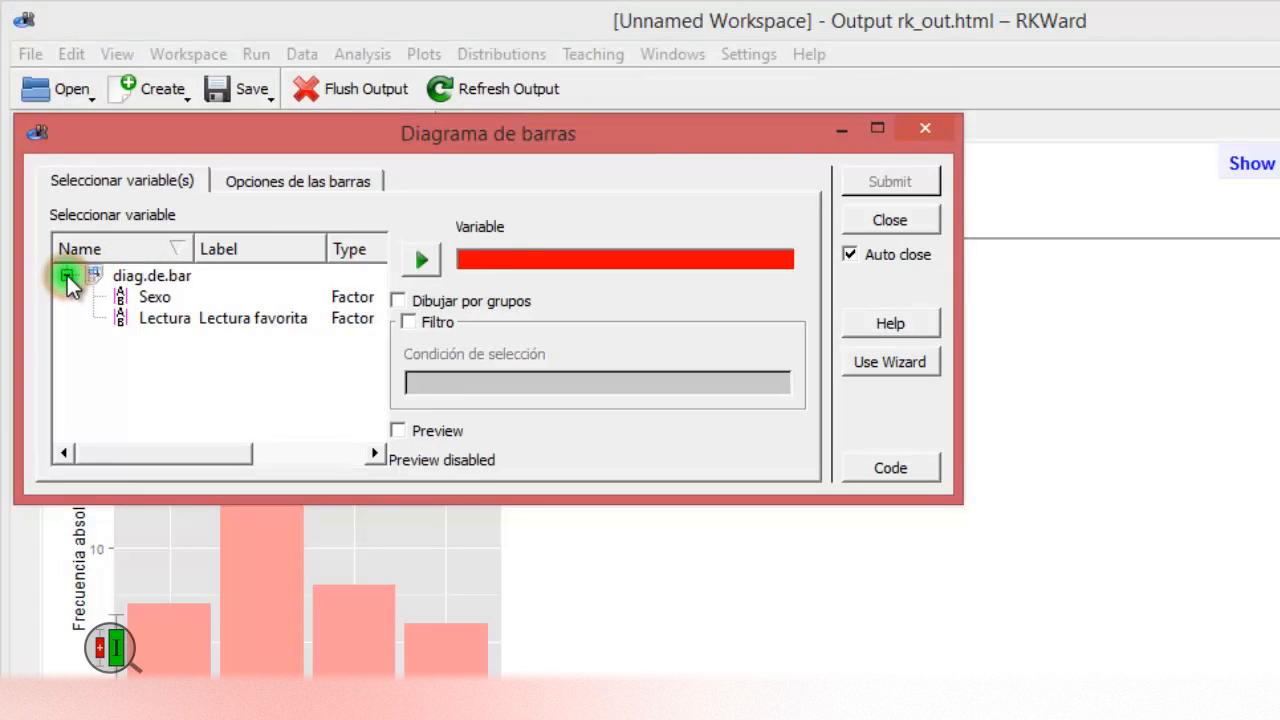
click(160, 320)
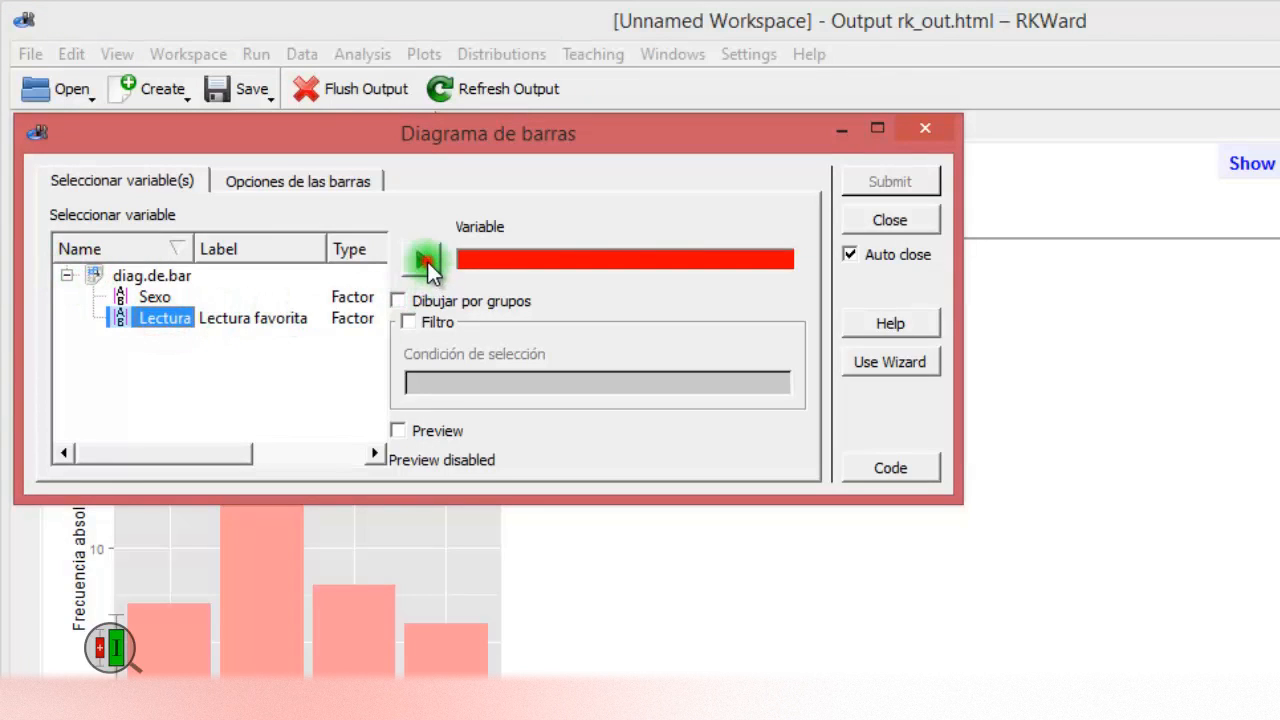
click(421, 260)
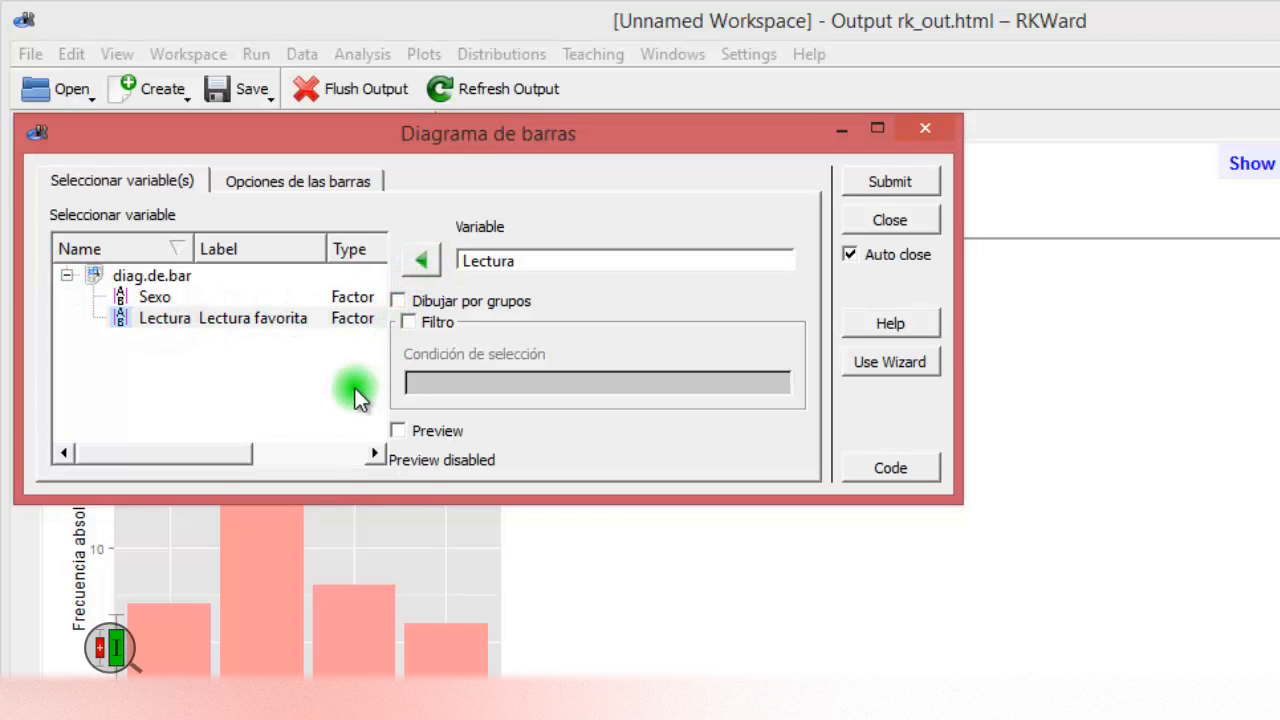
click(287, 182)
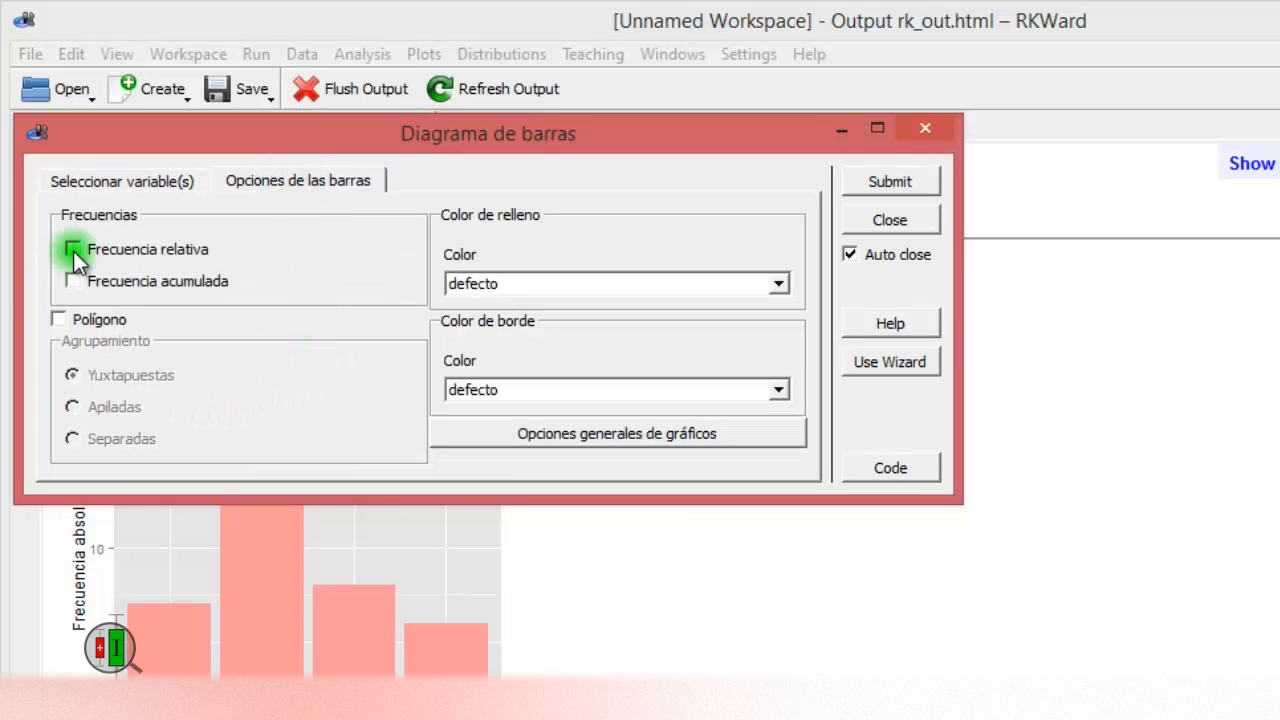
click(72, 248)
click(888, 182)
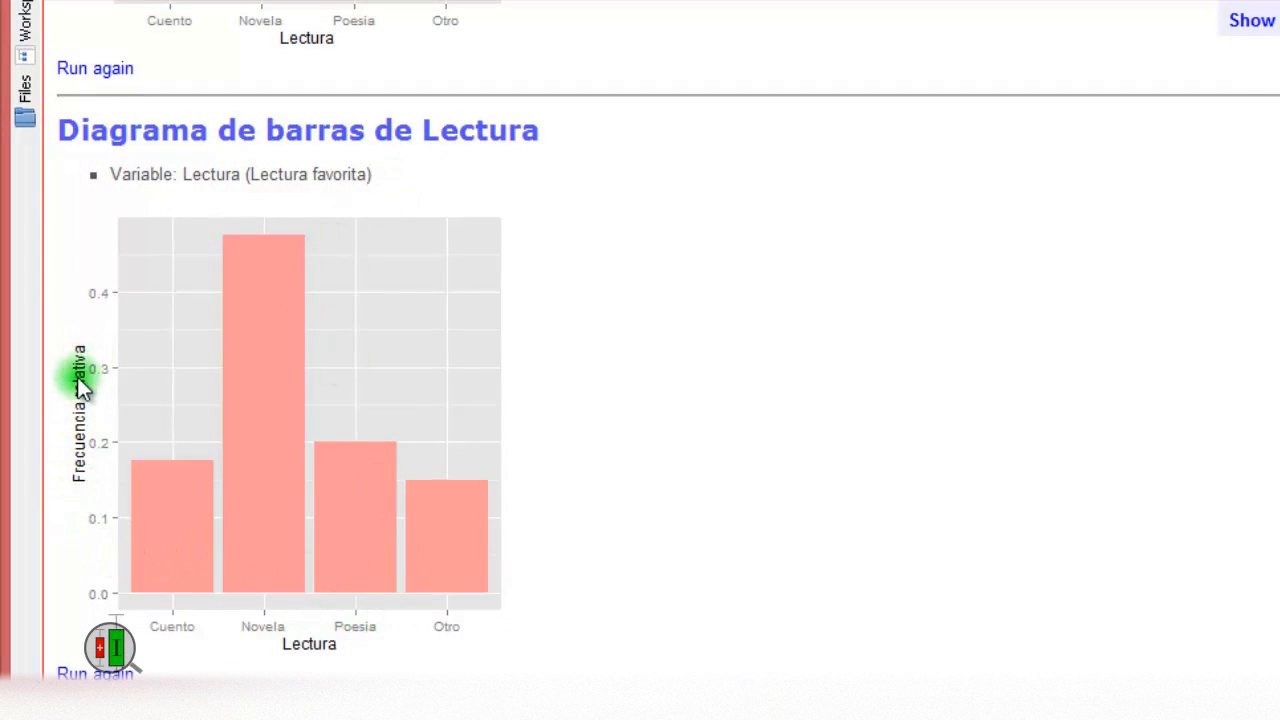
- Compare the absolute and relative frequency bar charts of Lectura with each other and with the frequency table
scroll(191, 629, up, 5)
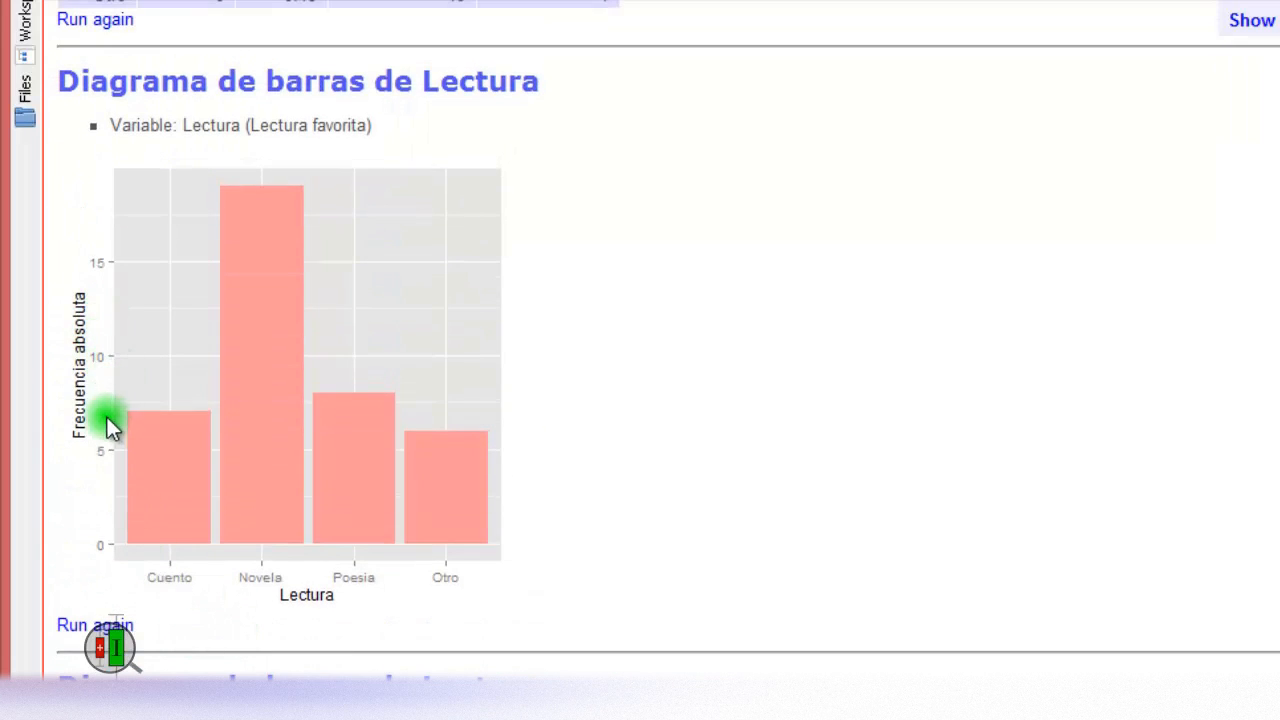
scroll(110, 428, down, 5)
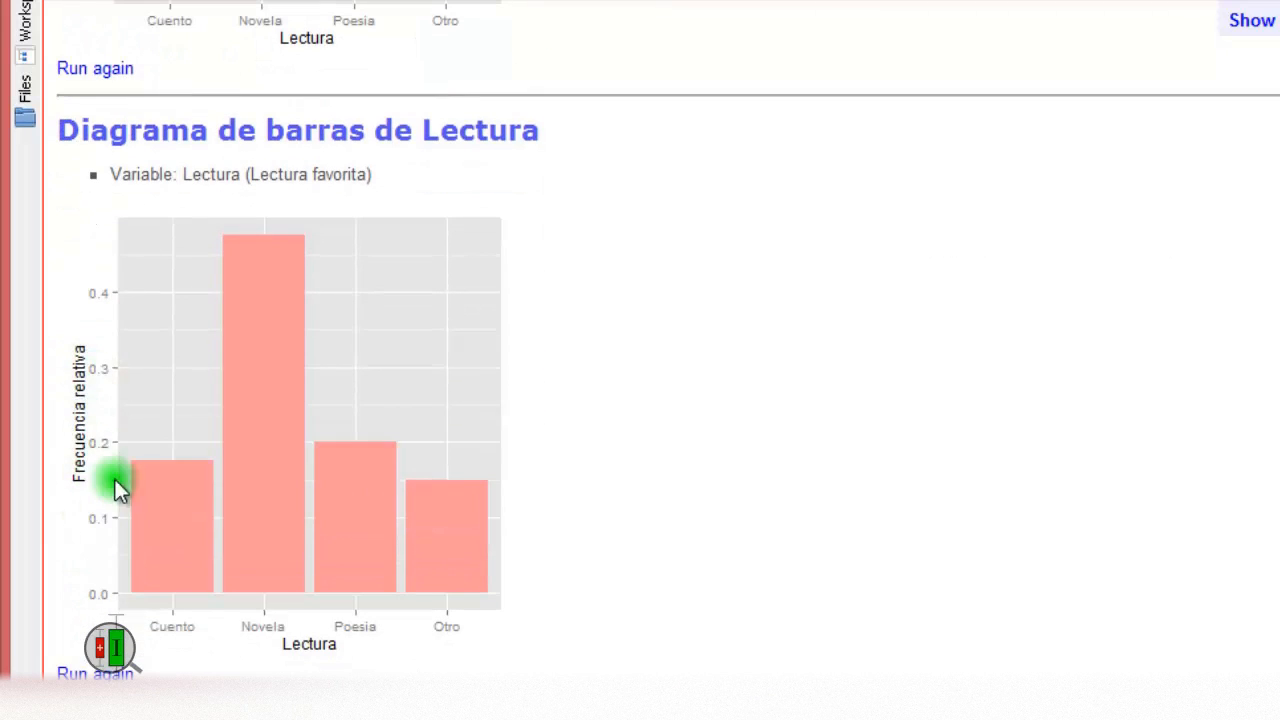
scroll(110, 600, up, 5)
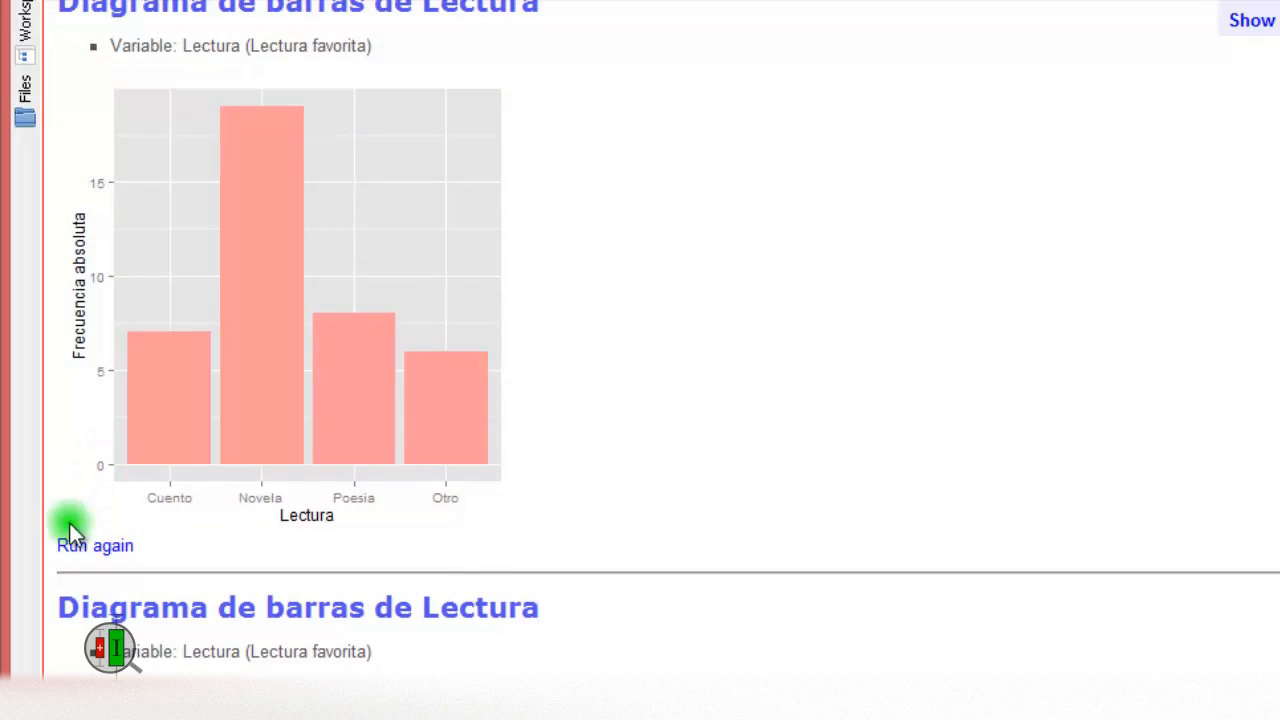
scroll(71, 560, down, 5)
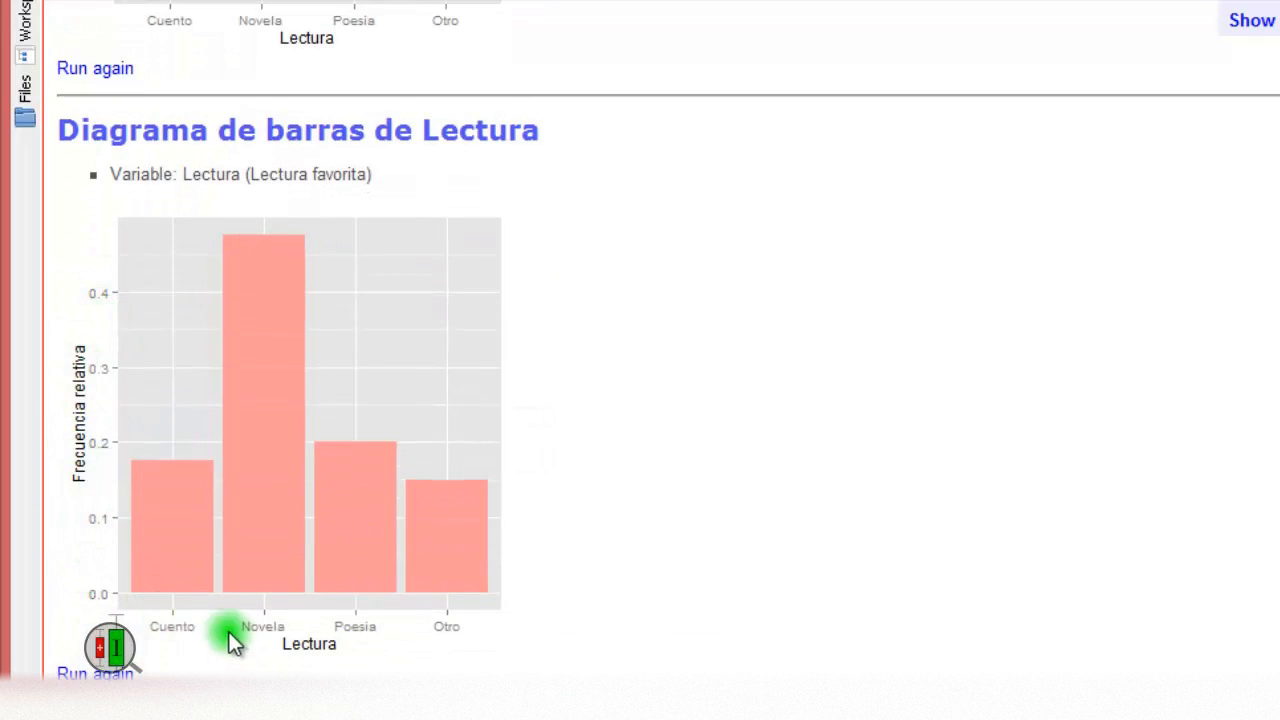
scroll(176, 596, up, 8)
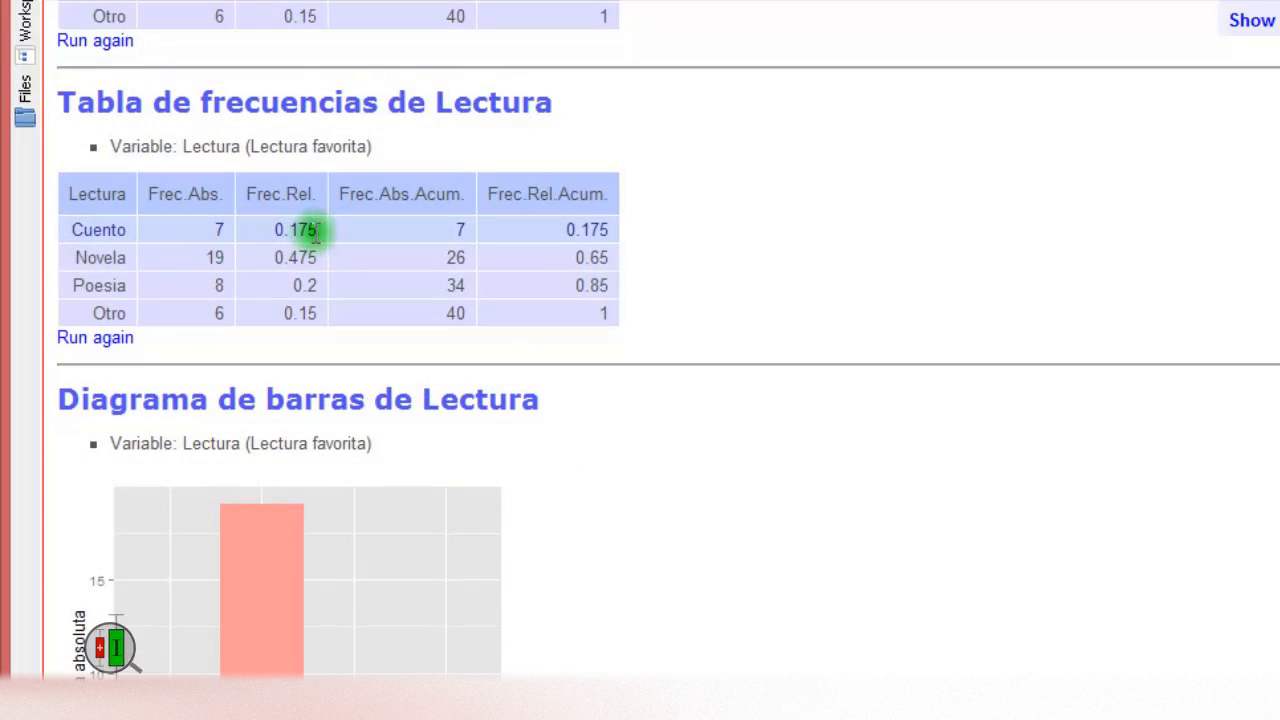
- Check the relative frequency bars of Lectura against the Frec.Rel. column and compare the chart's vertical scale with the absolute frequency chart's
scroll(277, 349, down, 4)
scroll(241, 465, down, 5)
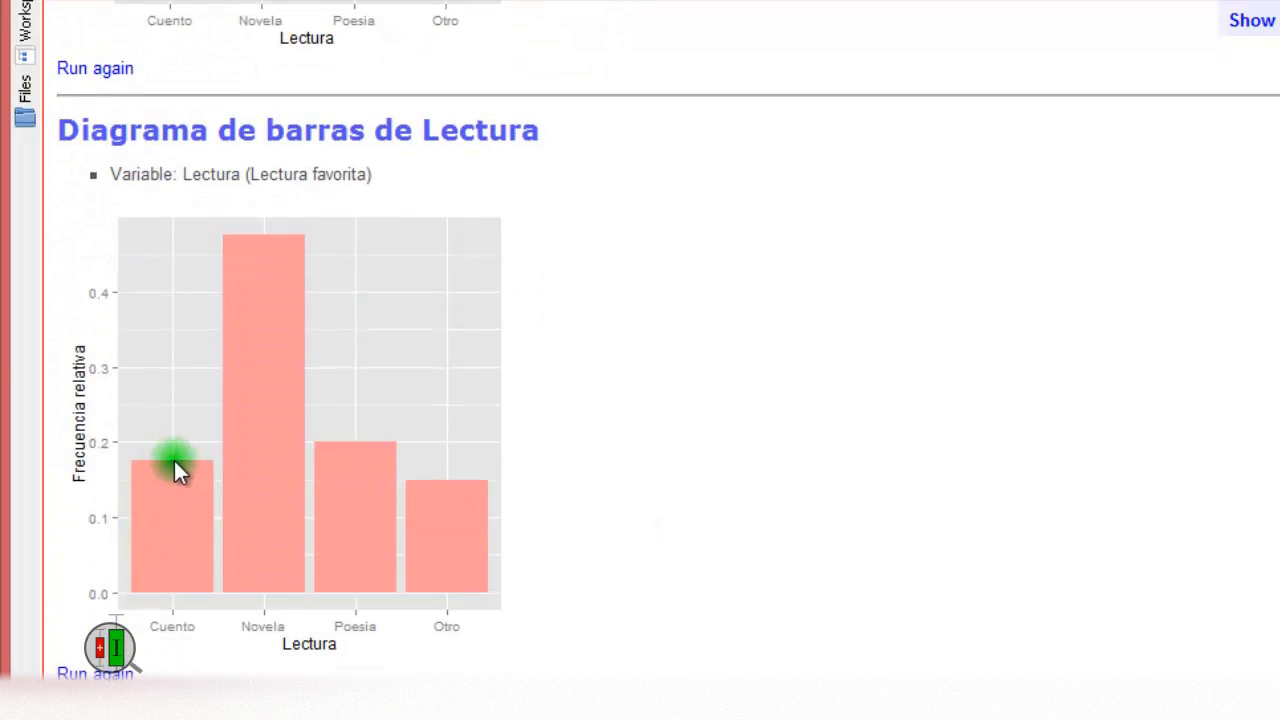
scroll(256, 595, up, 8)
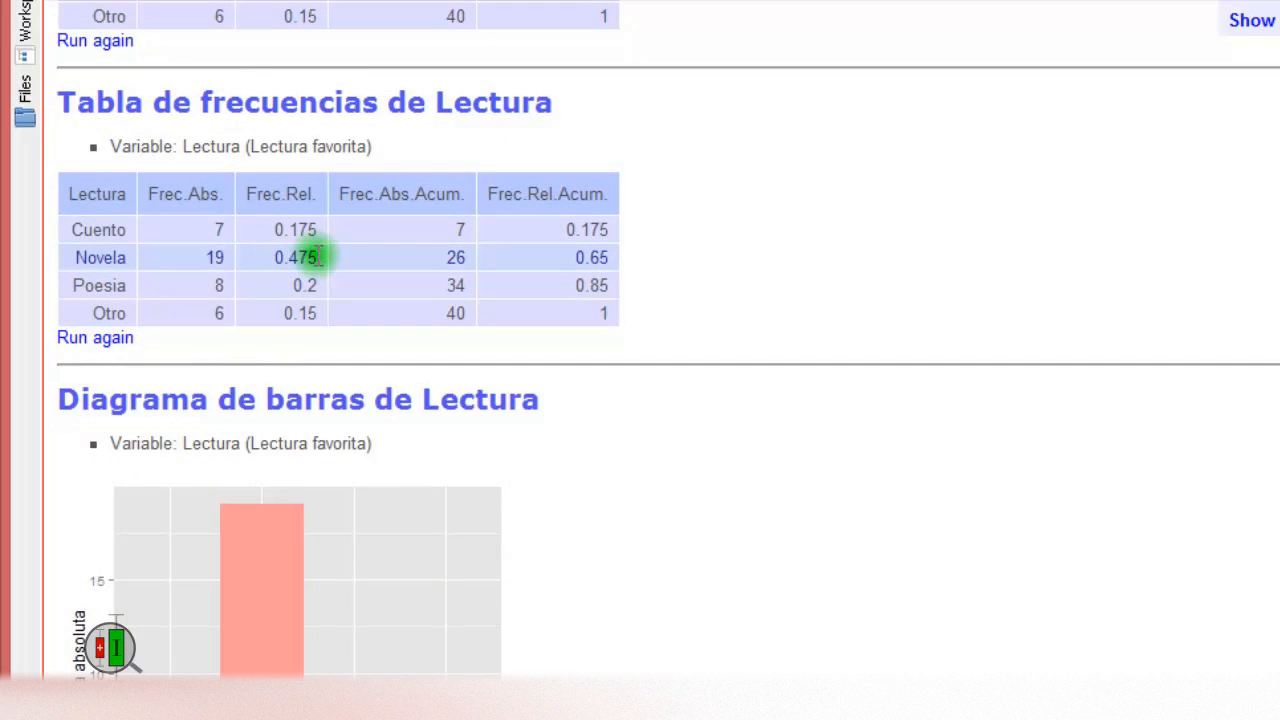
scroll(233, 463, down, 8)
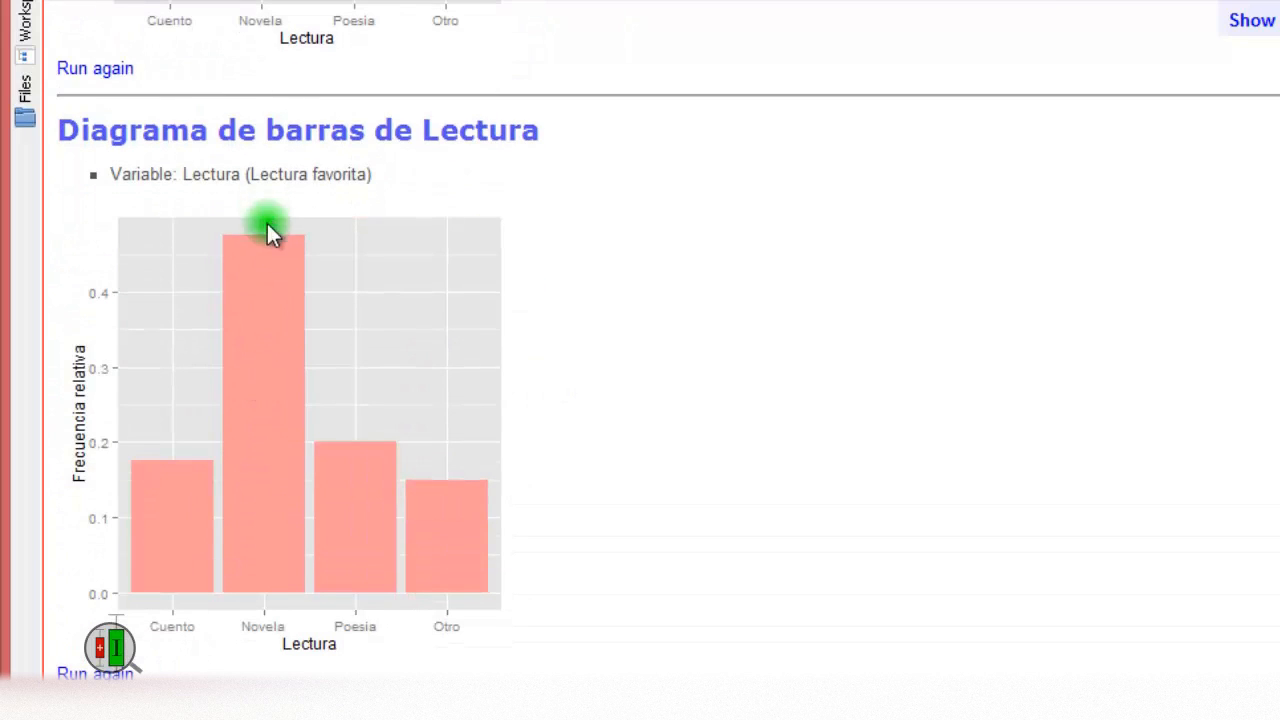
scroll(246, 296, up, 8)
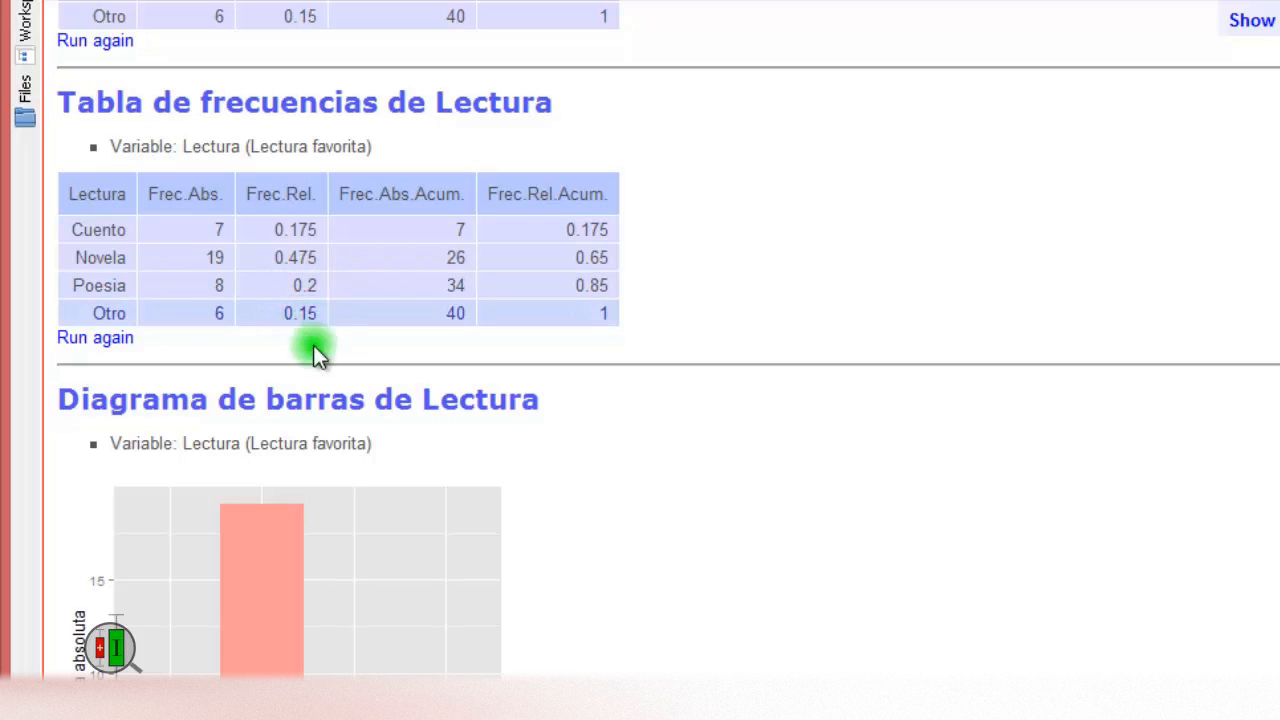
scroll(313, 420, down, 3)
scroll(311, 436, down, 5)
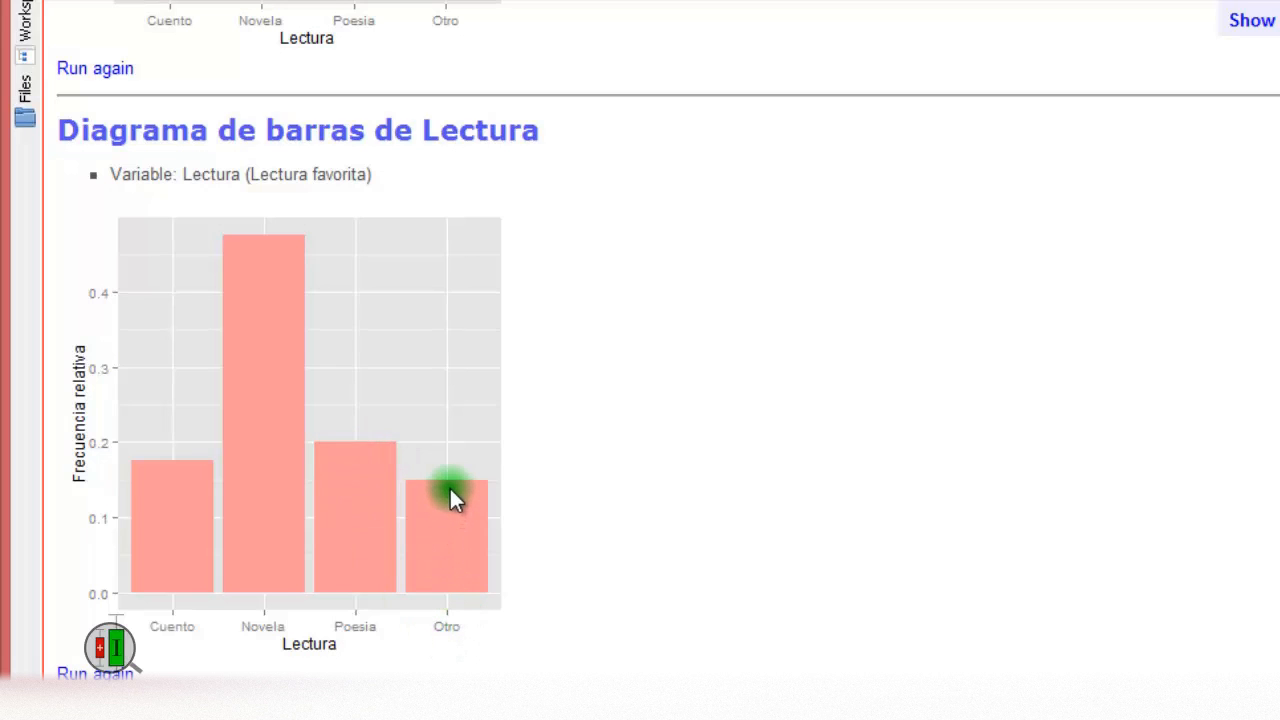
scroll(396, 545, up, 4)
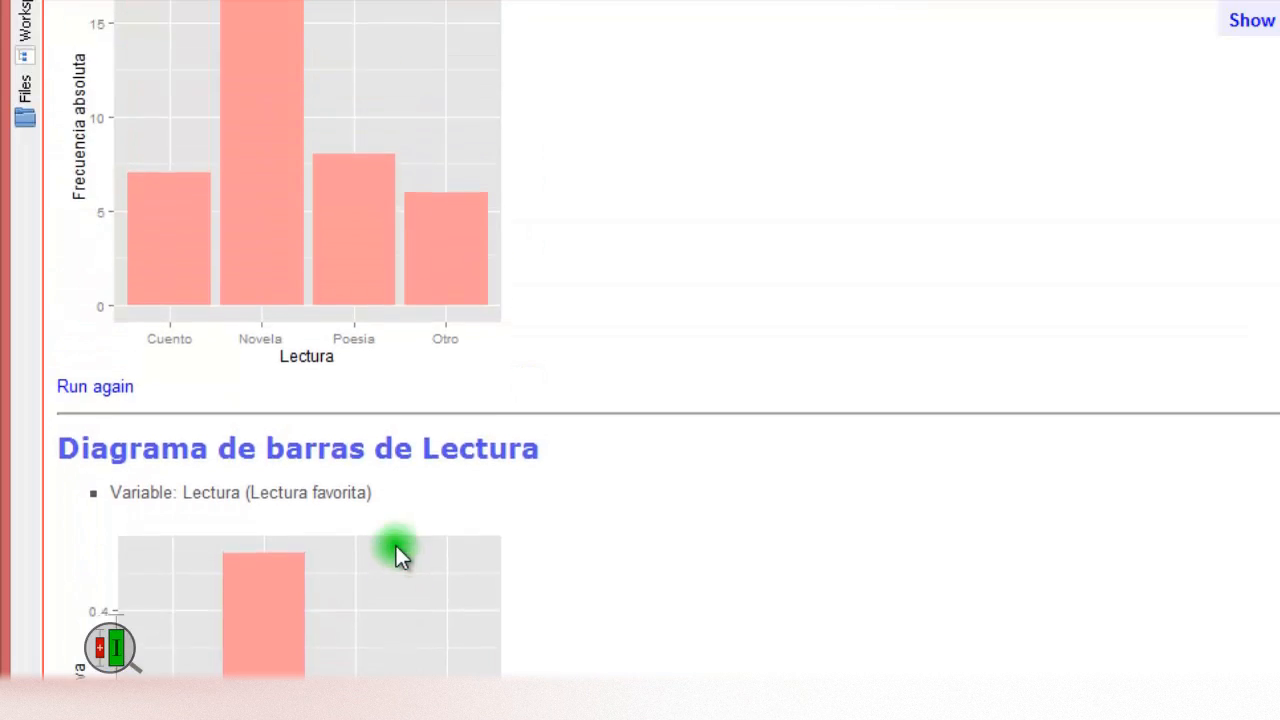
scroll(186, 310, down, 3)
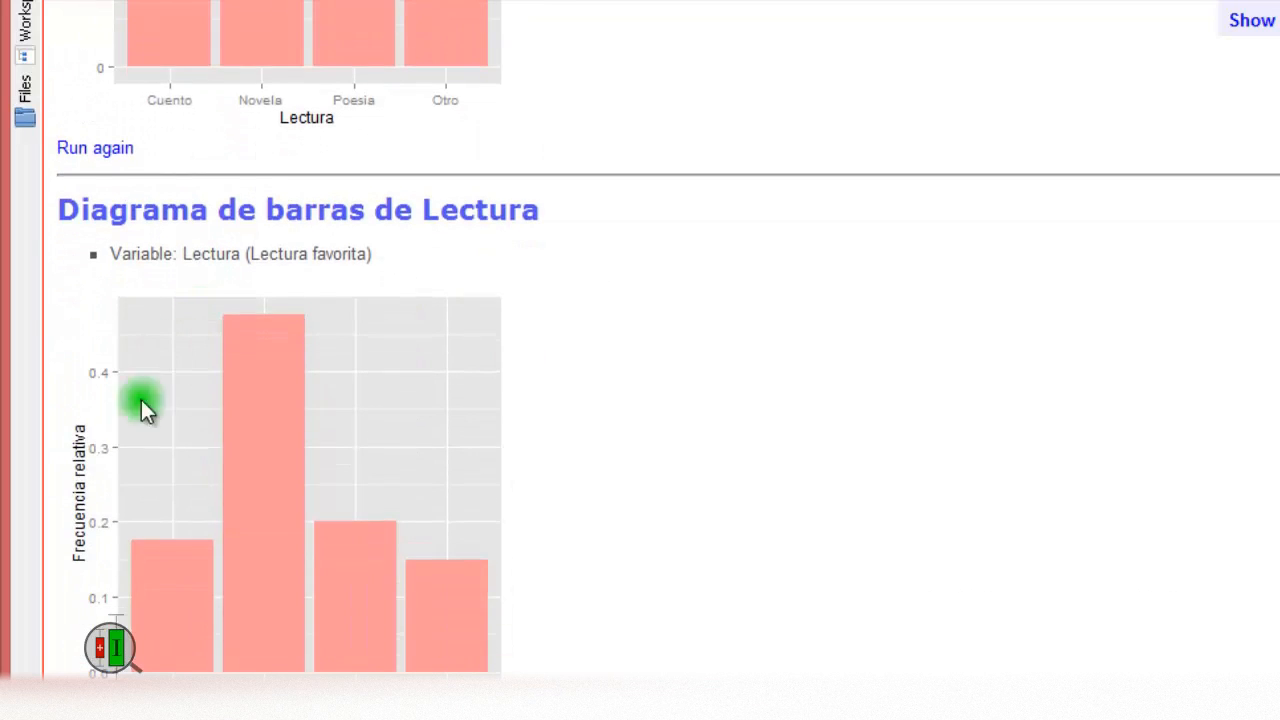
scroll(173, 586, up, 3)
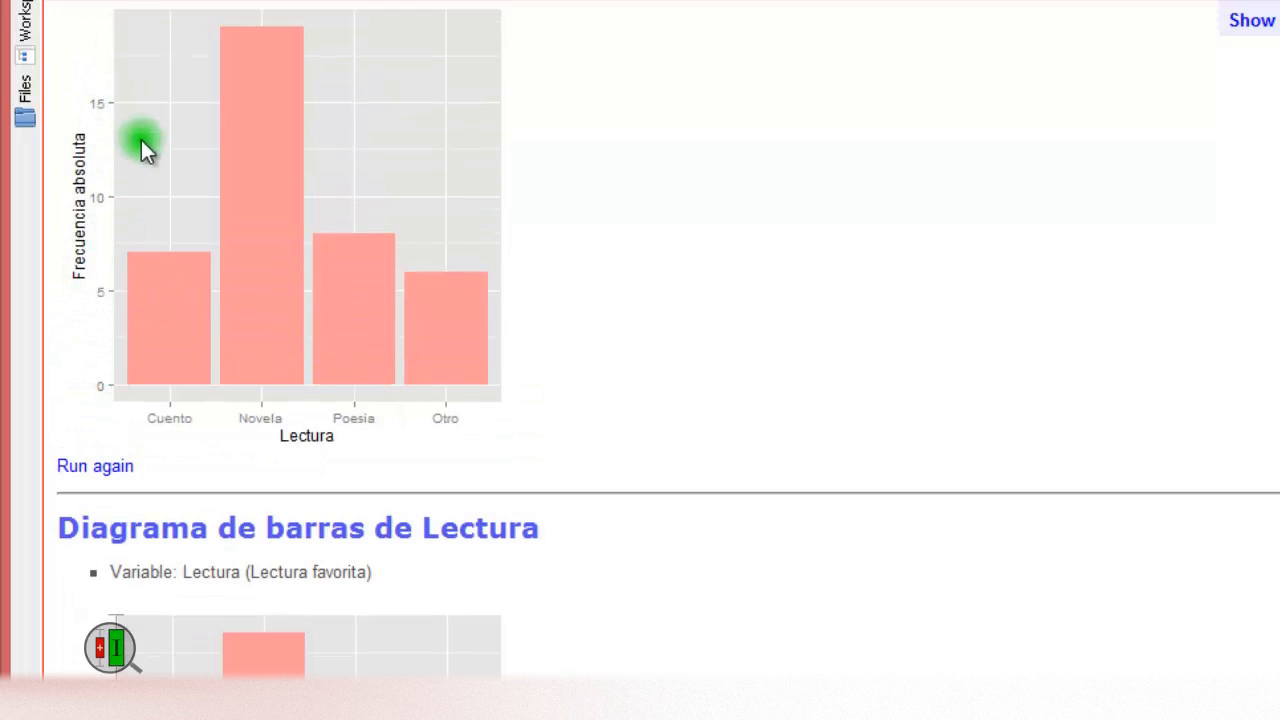
scroll(141, 140, down, 3)
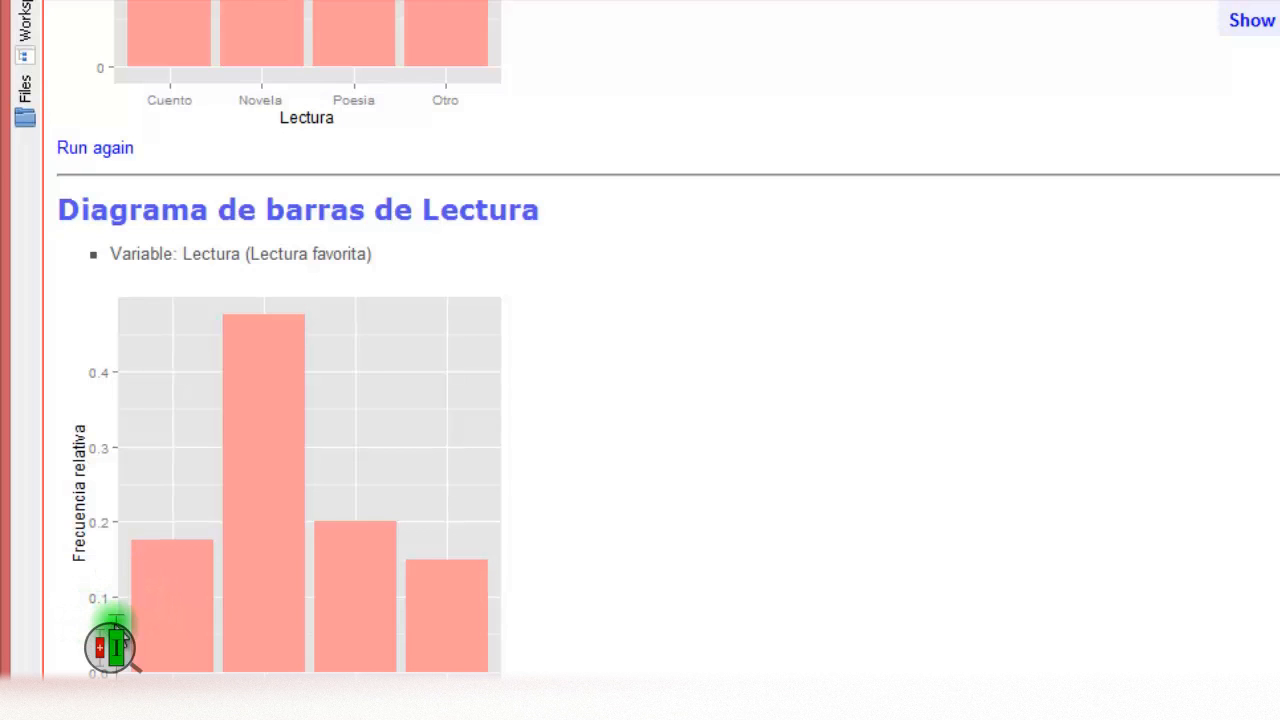
- Rerun the absolute frequency bar chart of Lectura with Frecuencia acumulada enabled and compare it with the Frec.Abs.Acum. column
scroll(116, 625, up, 5)
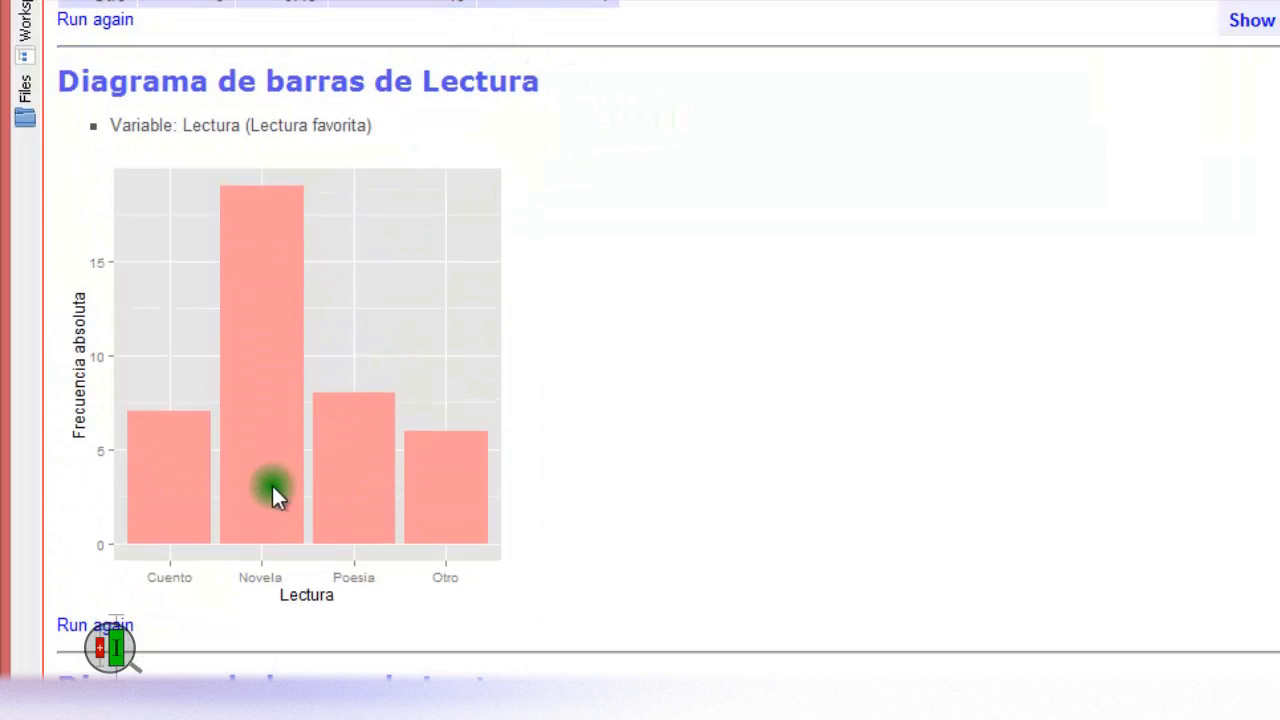
scroll(272, 488, up, 1)
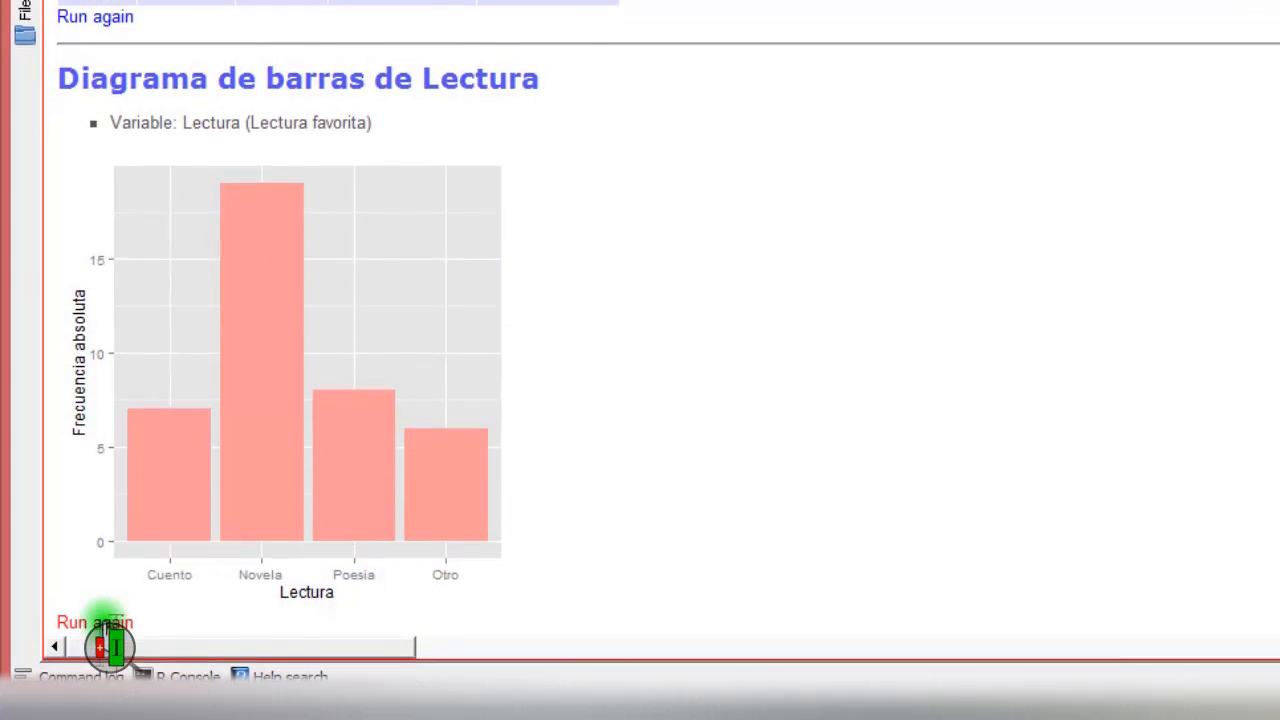
click(106, 614)
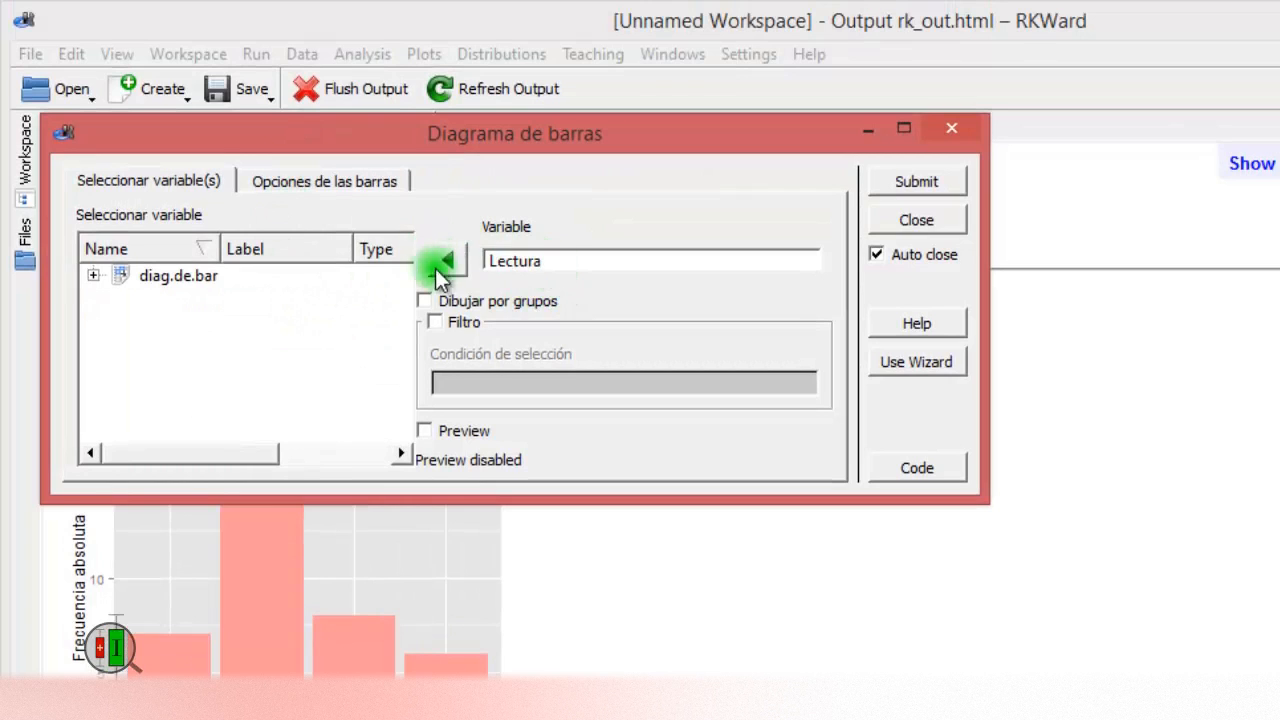
click(309, 180)
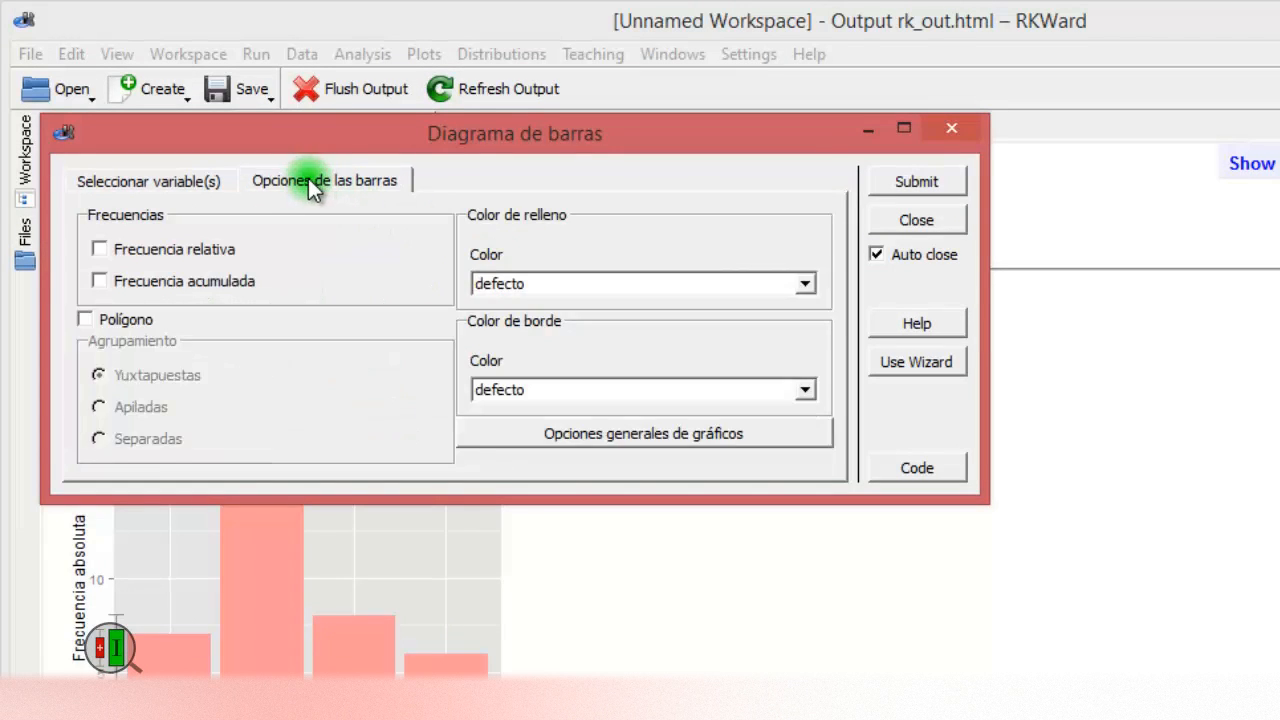
click(101, 281)
click(912, 182)
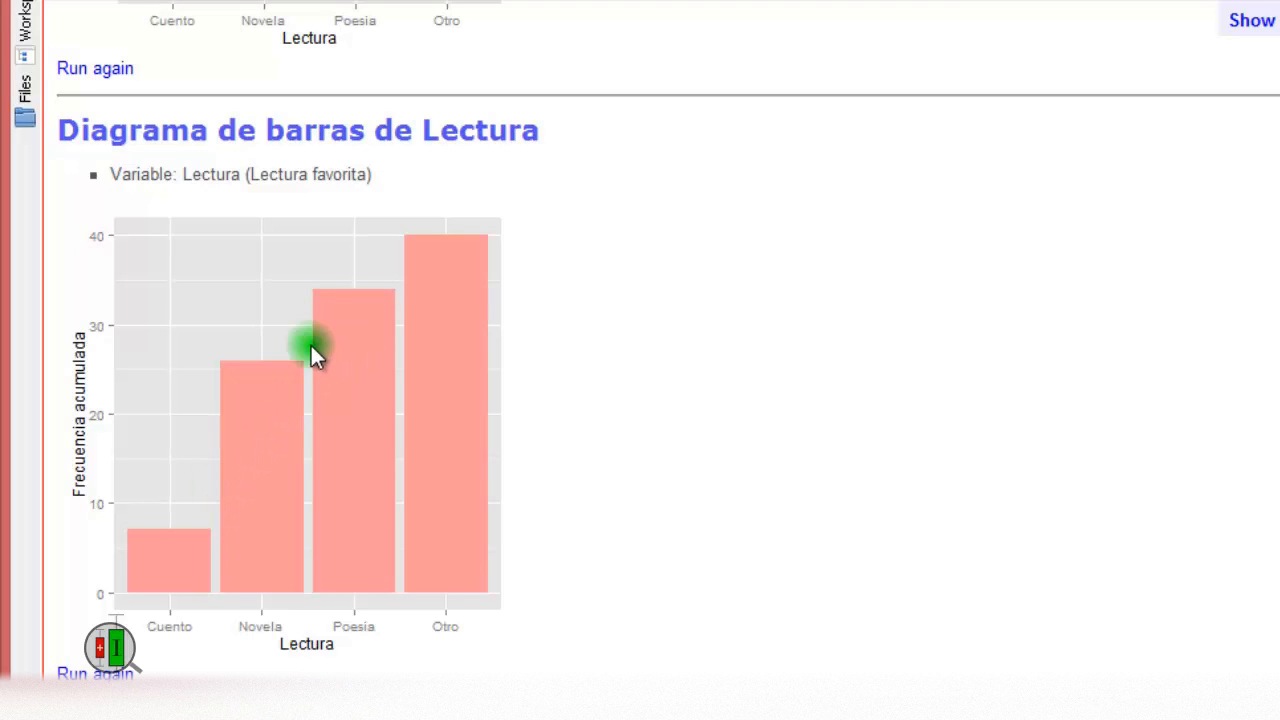
scroll(197, 527, up, 9)
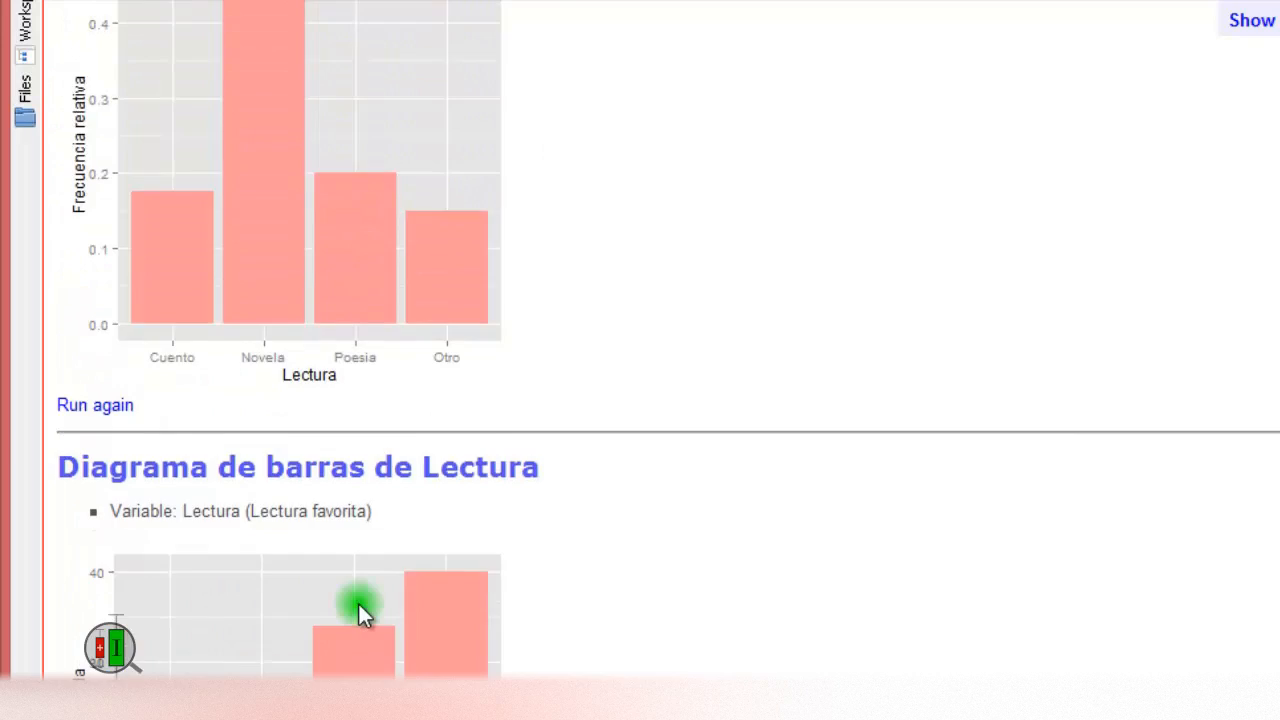
scroll(365, 608, up, 10)
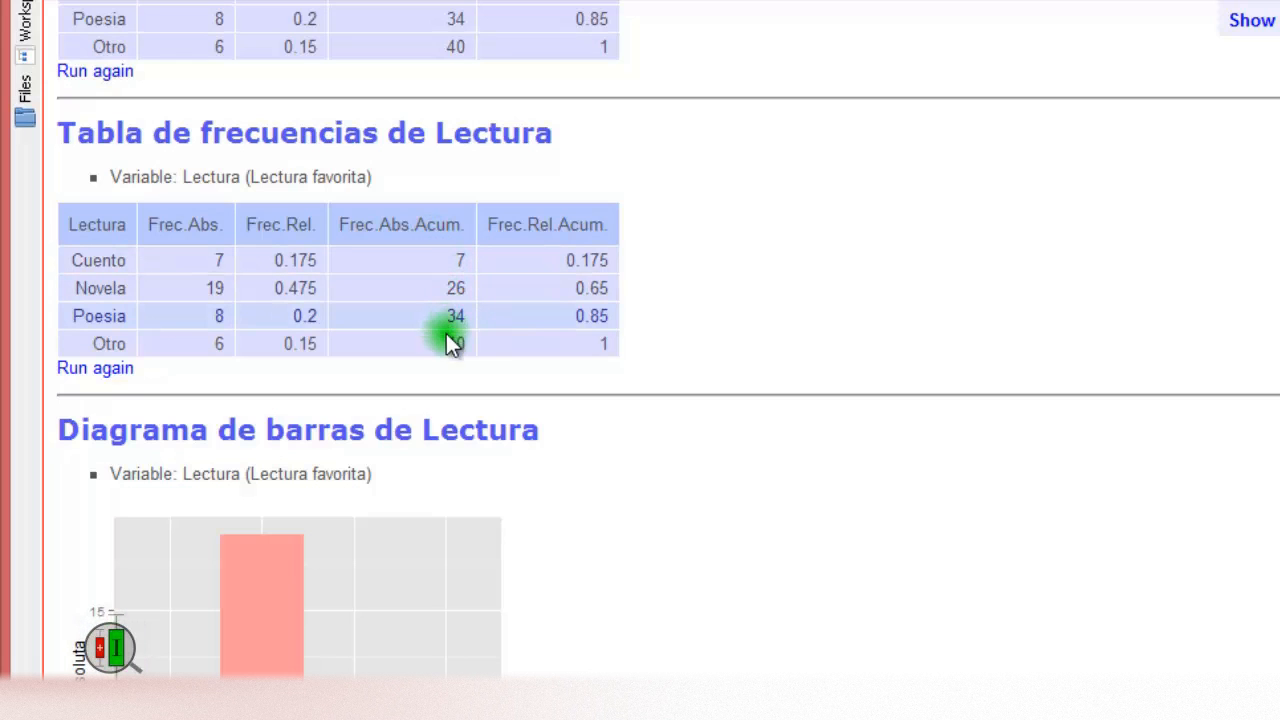
- Rerun the cumulative bar chart of Lectura with Frecuencia relativa also enabled and compare it with the Frec.Rel.Acum. column
scroll(361, 596, down, 15)
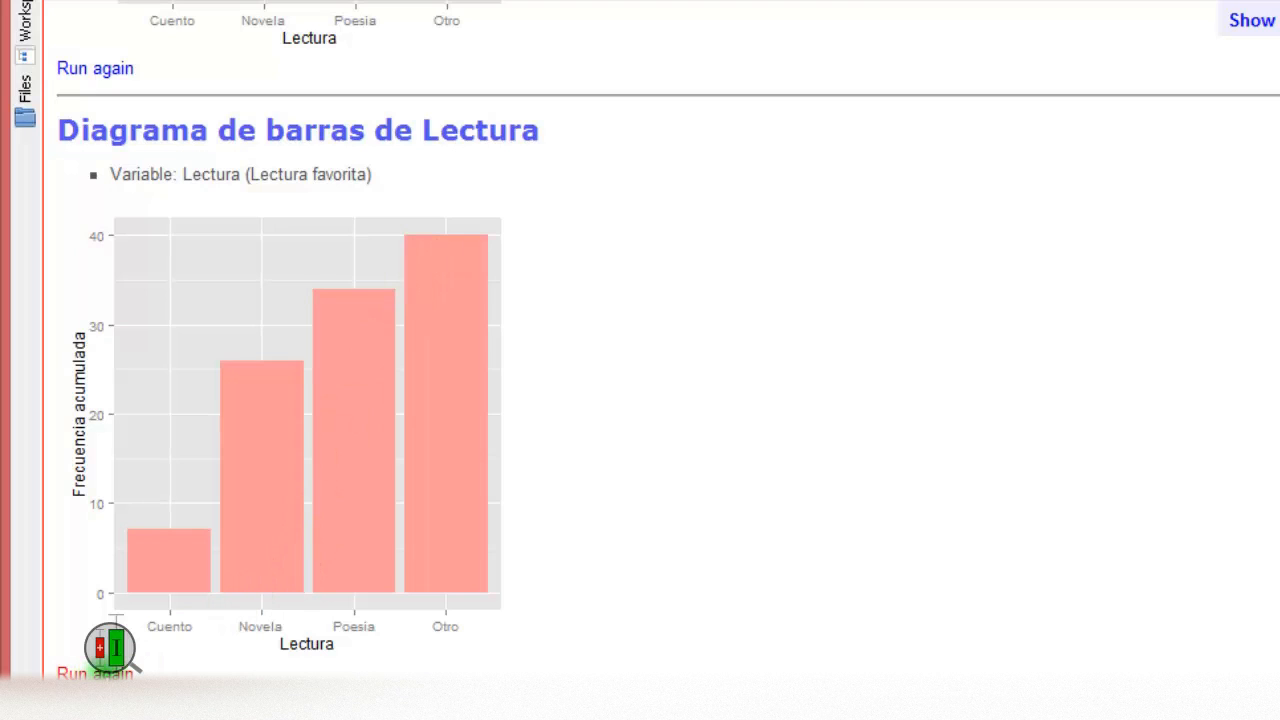
click(95, 673)
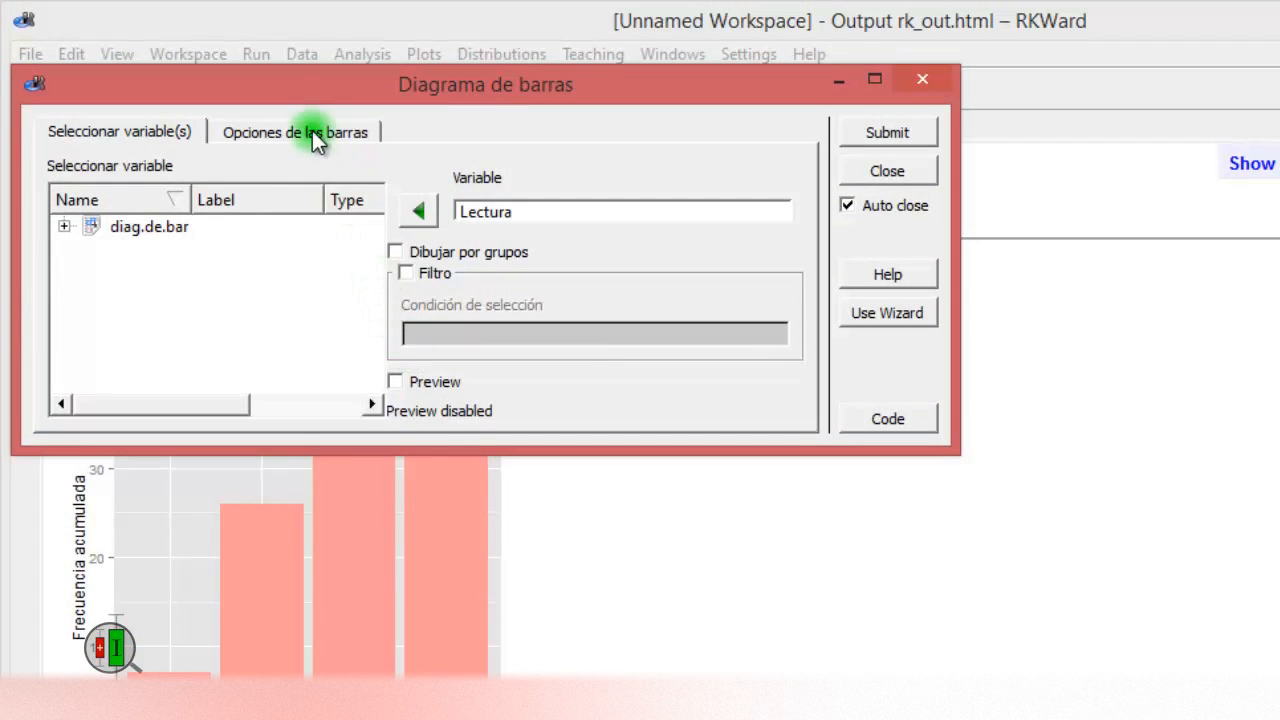
click(310, 133)
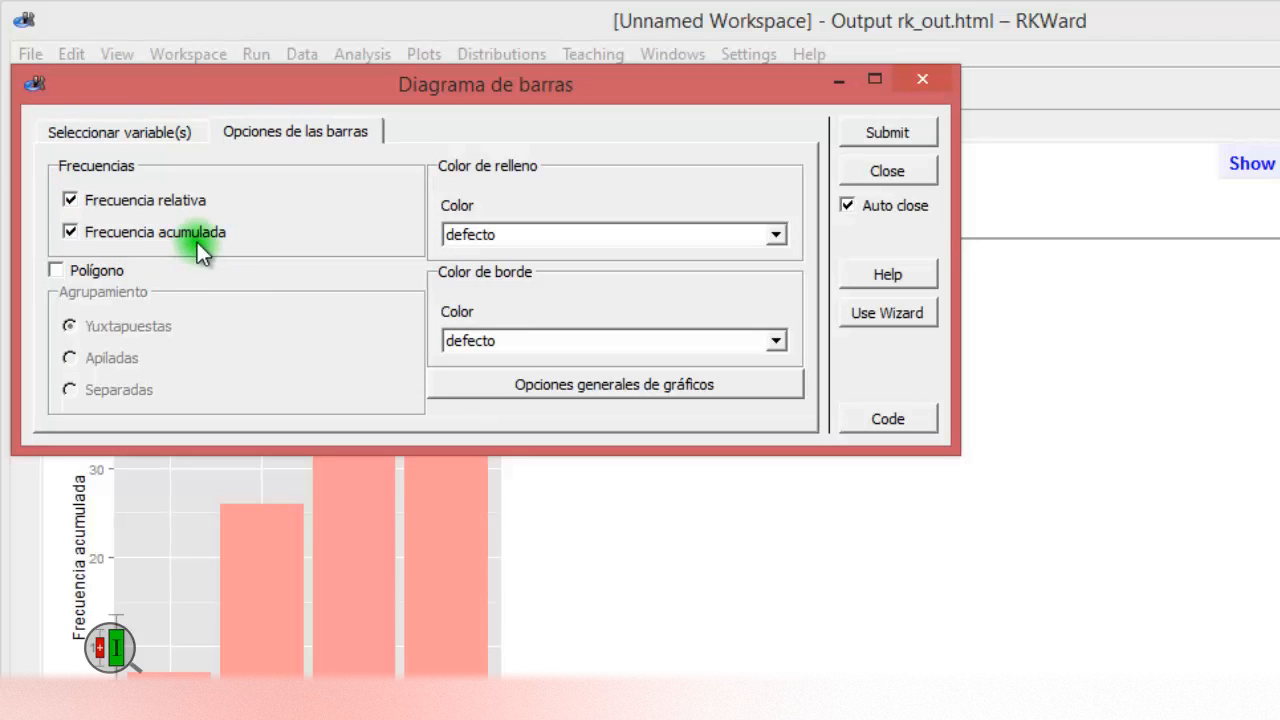
click(884, 133)
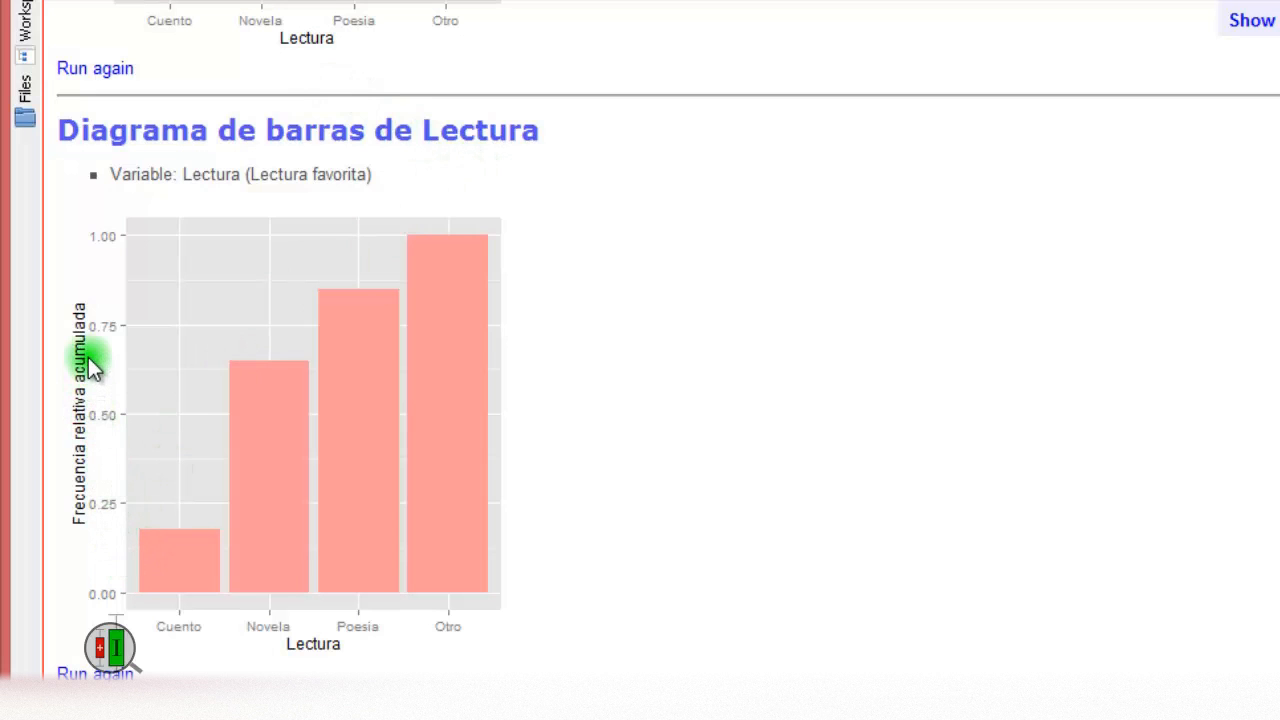
scroll(380, 563, up, 15)
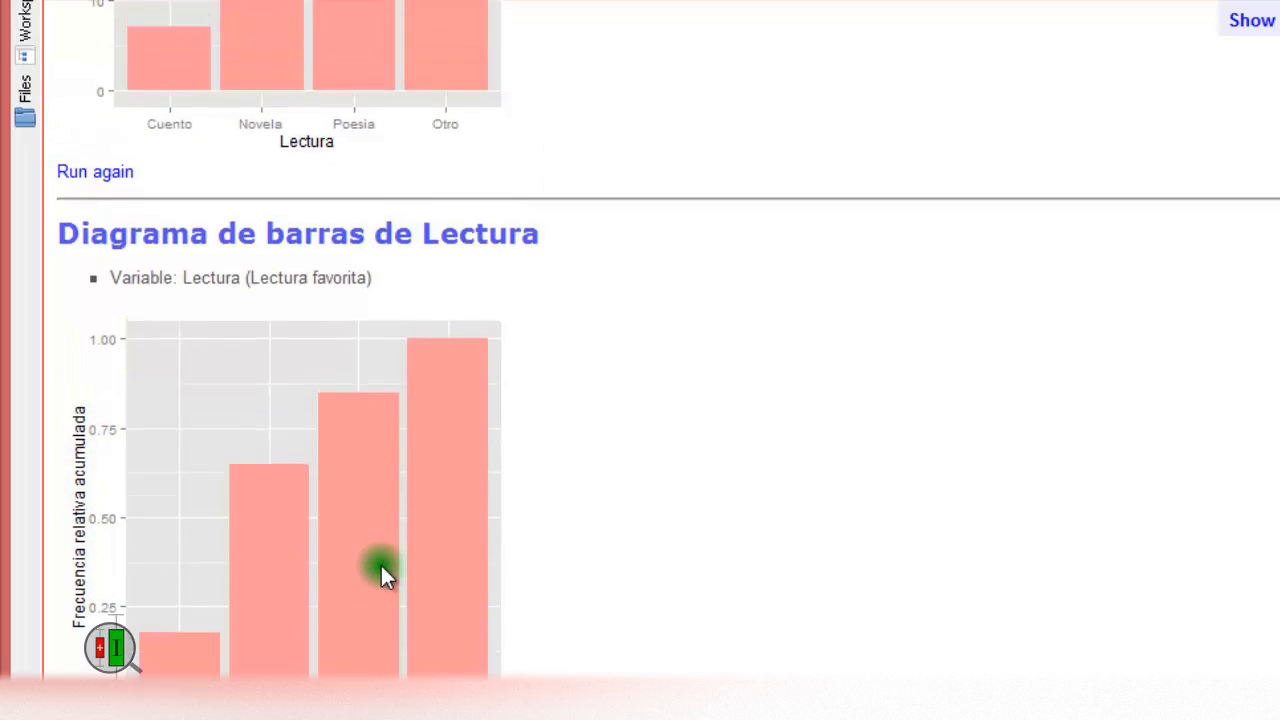
scroll(382, 572, up, 5)
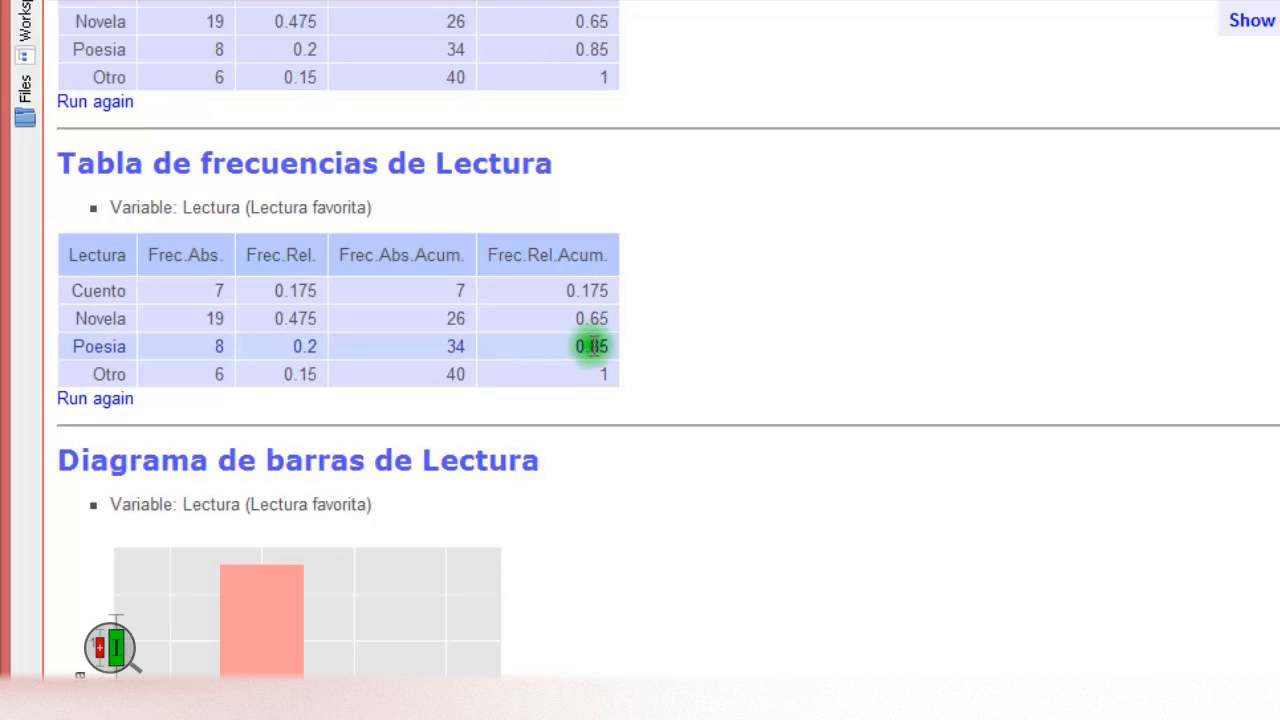
scroll(190, 672, down, 1)
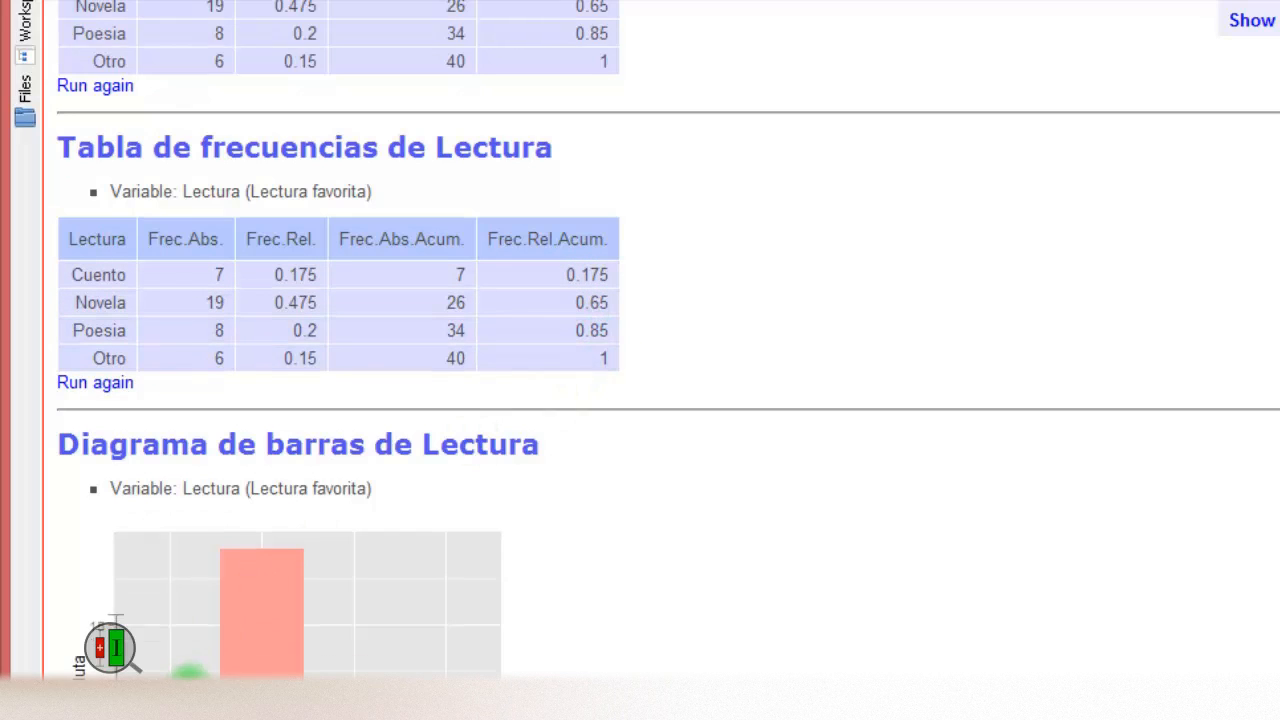
scroll(190, 672, down, 15)
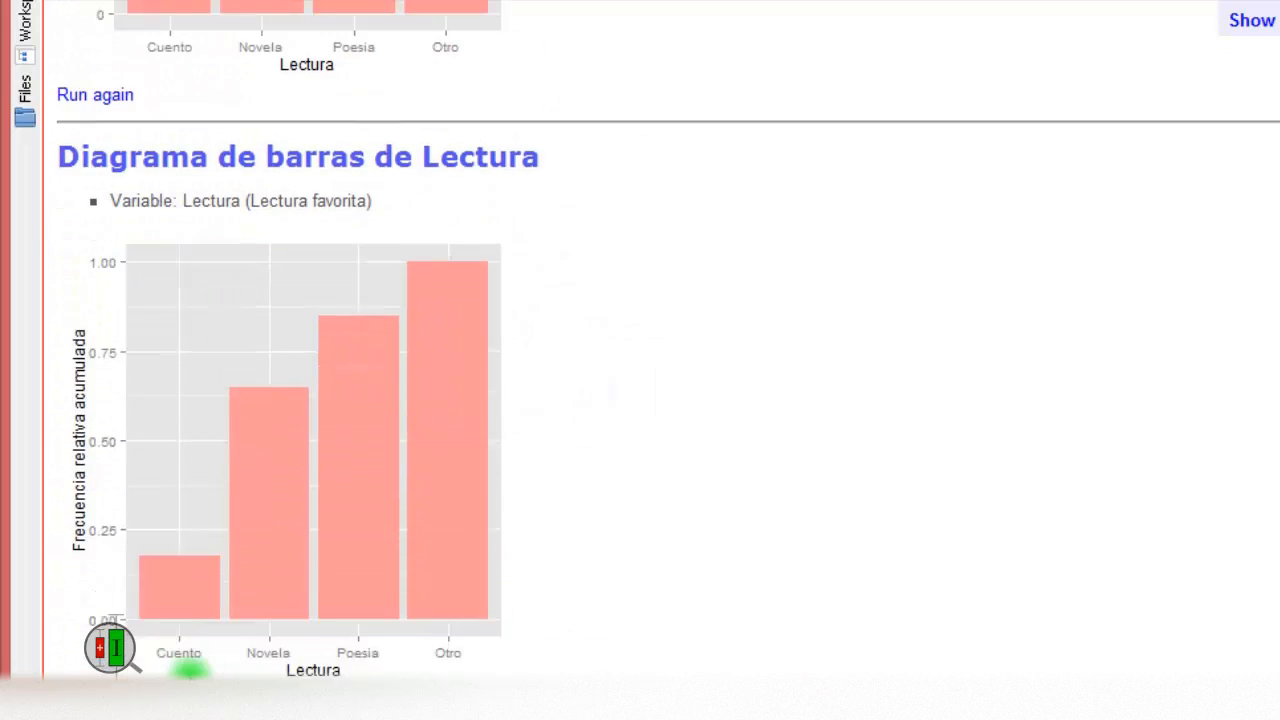
scroll(190, 670, down, 2)
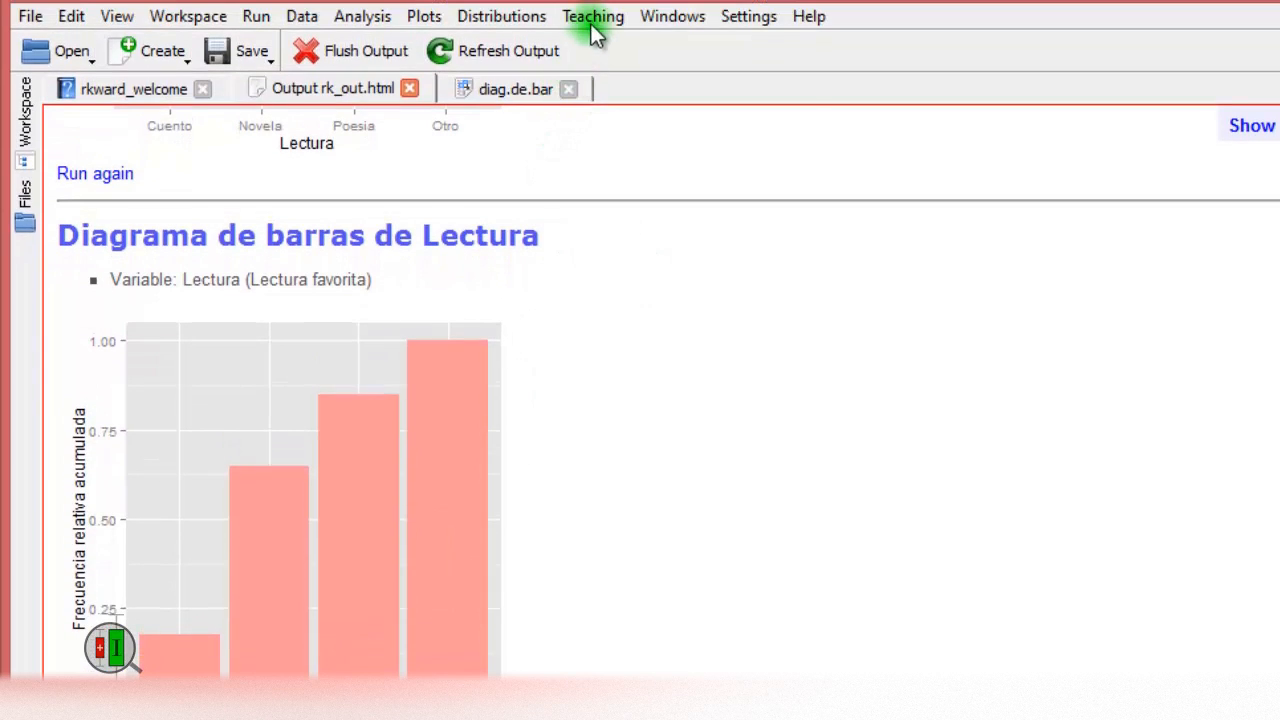
- Create a bar chart (Diagrama de barras) of Lectura drawn by groups (Dibujar por grupos) with Sexo as the grouping variable
click(591, 24)
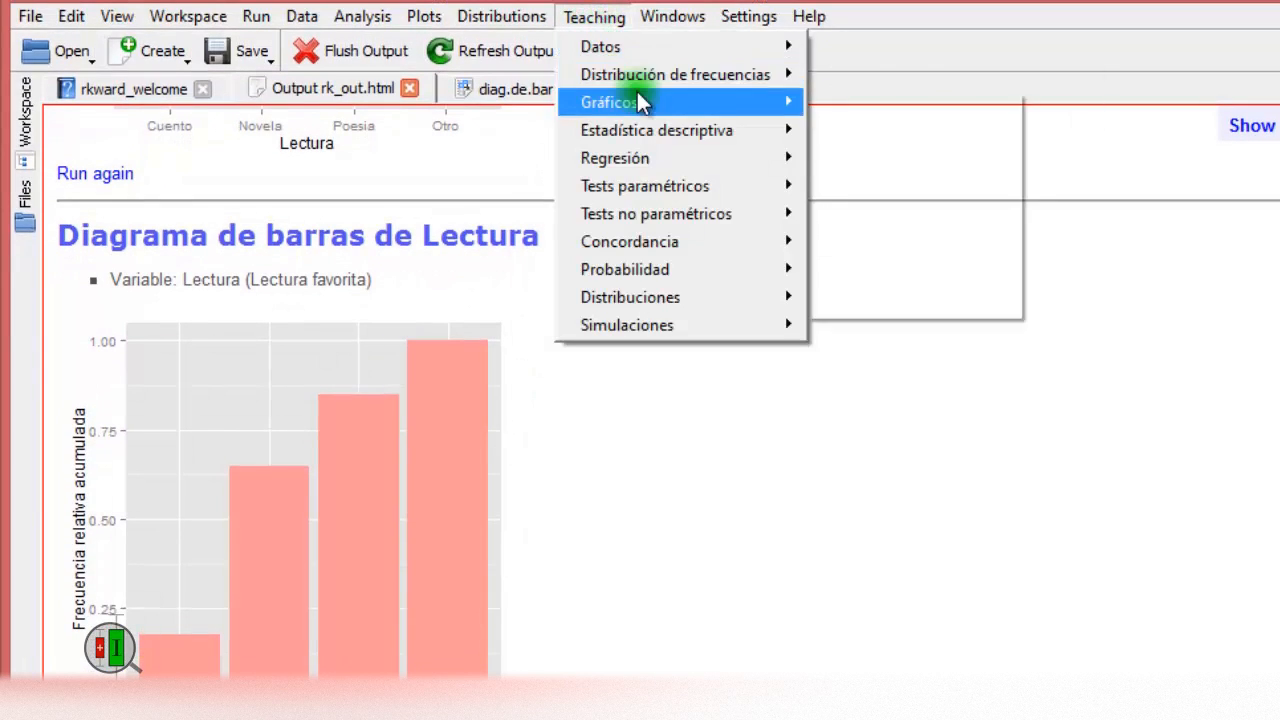
mouse_move(640, 102)
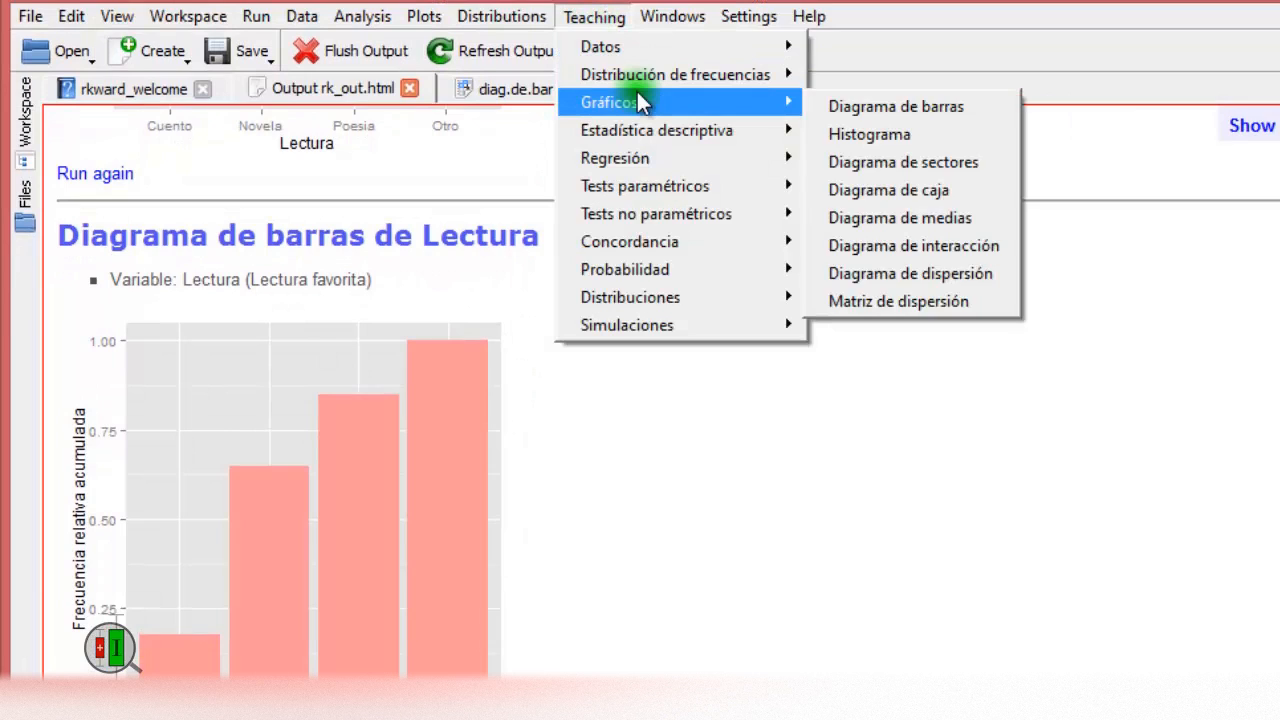
click(837, 104)
click(63, 237)
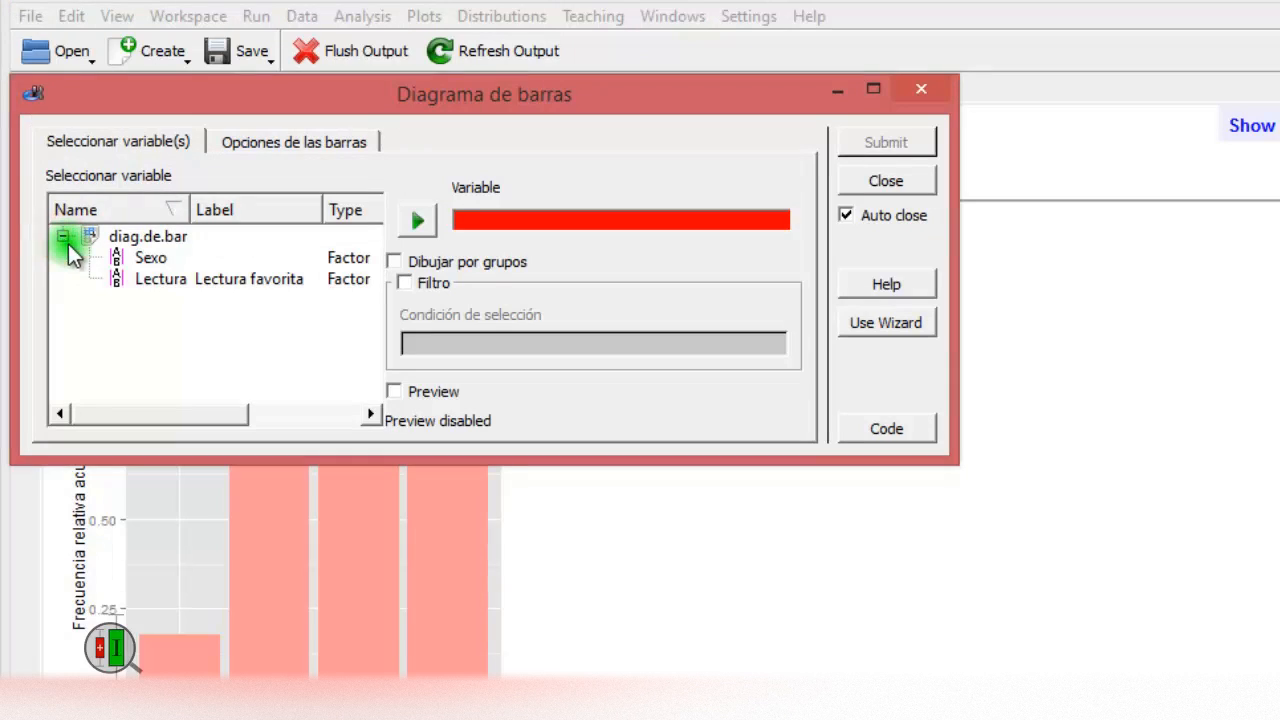
click(150, 280)
click(423, 226)
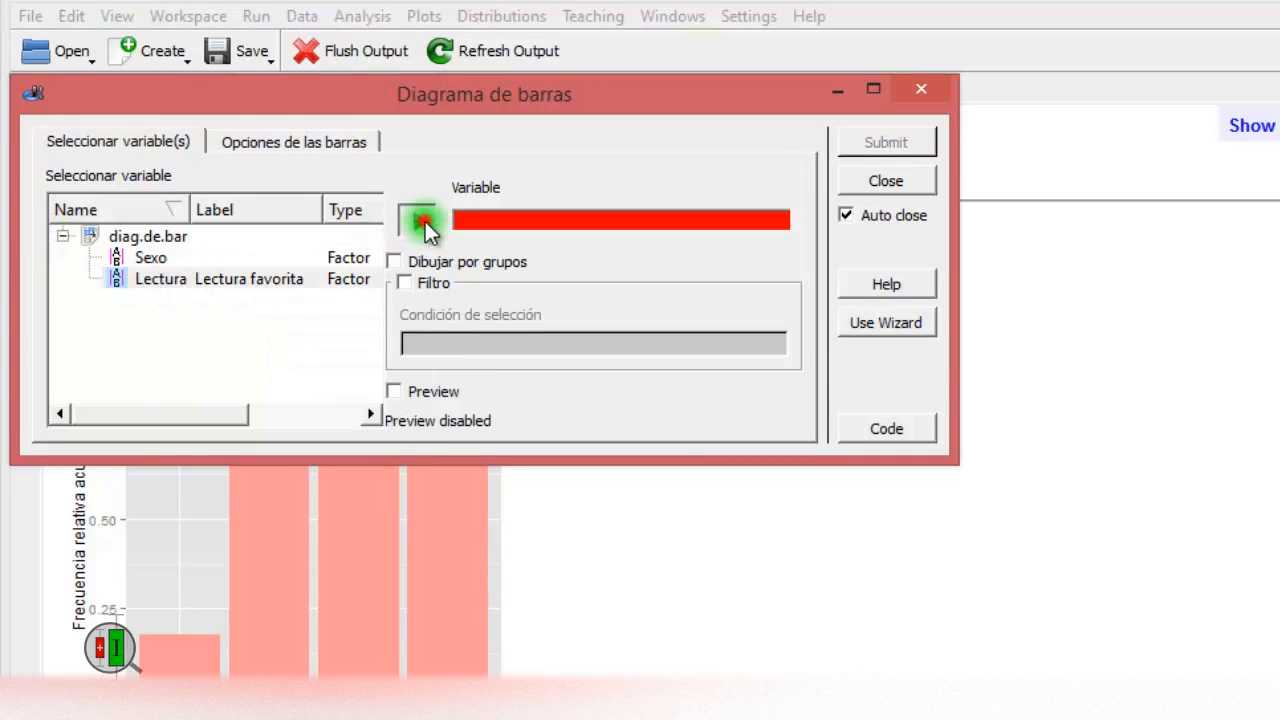
click(395, 264)
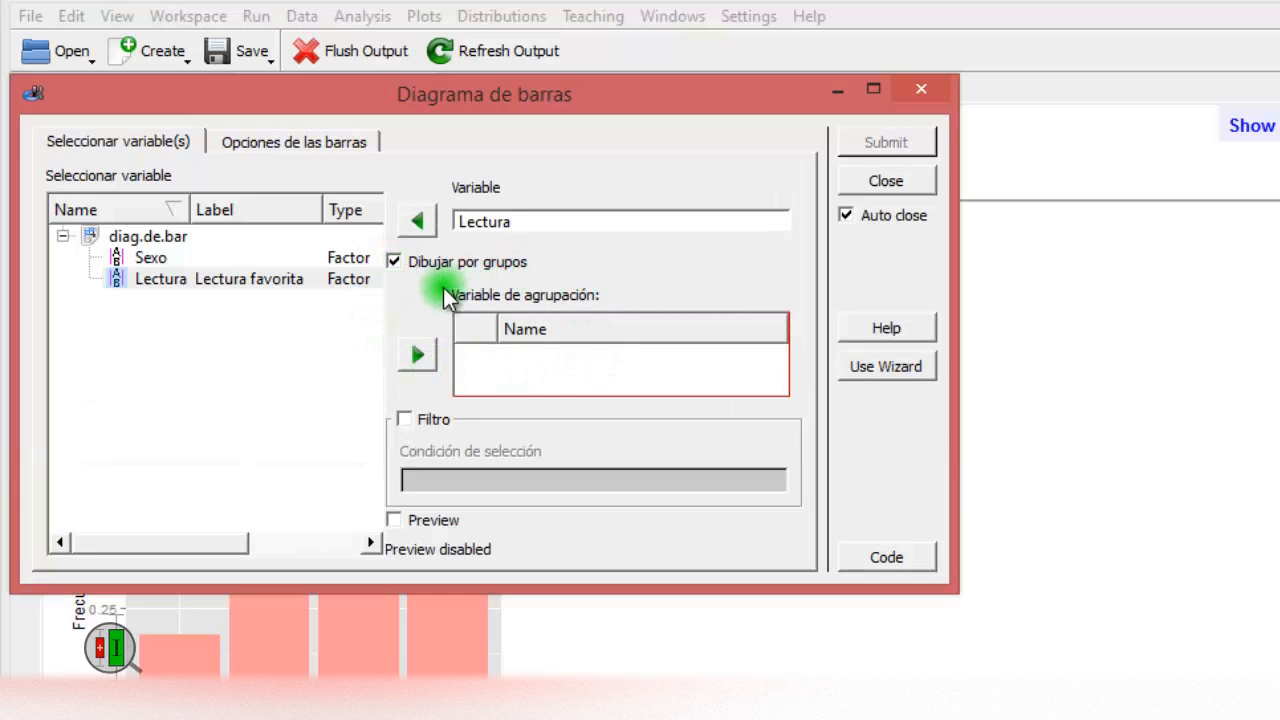
click(150, 258)
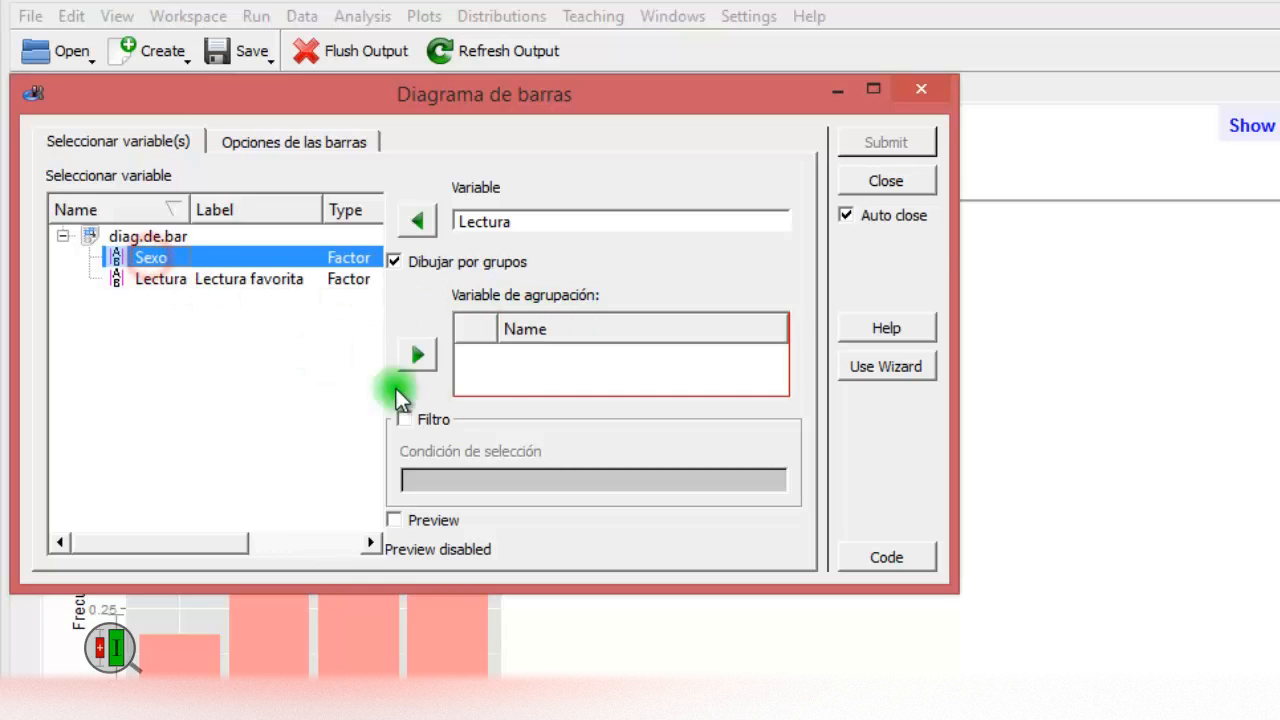
click(417, 354)
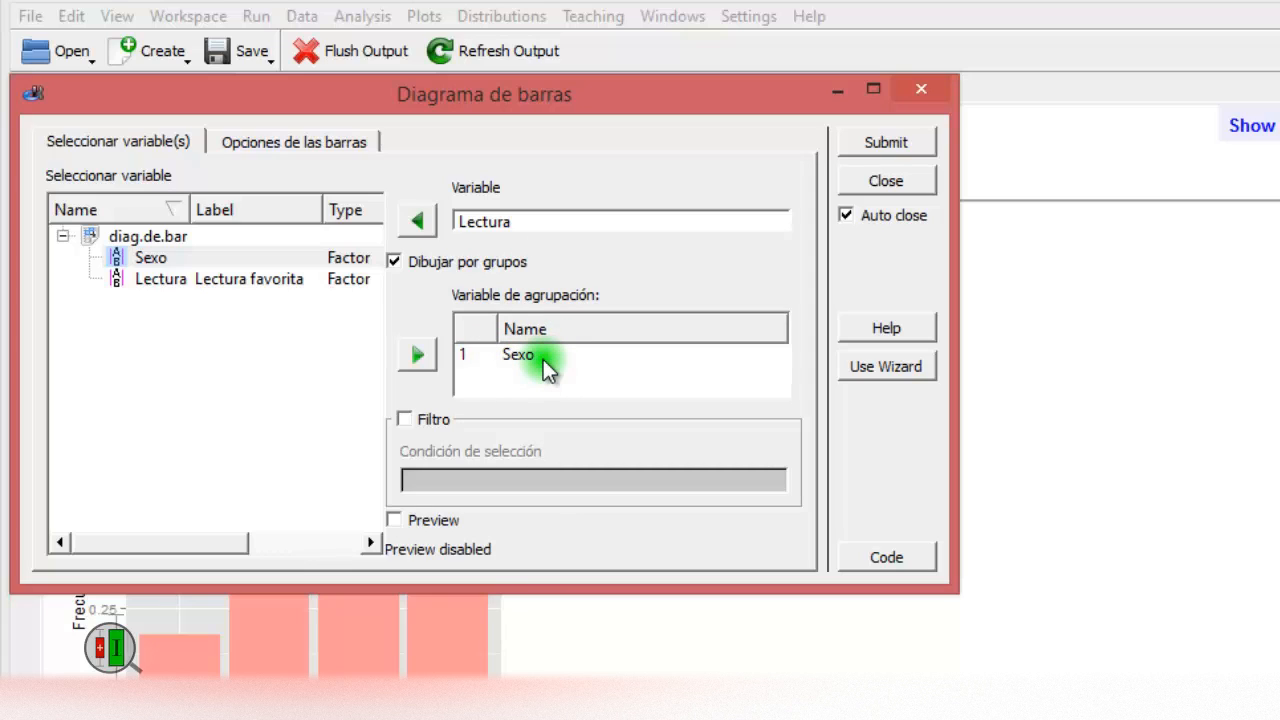
click(891, 145)
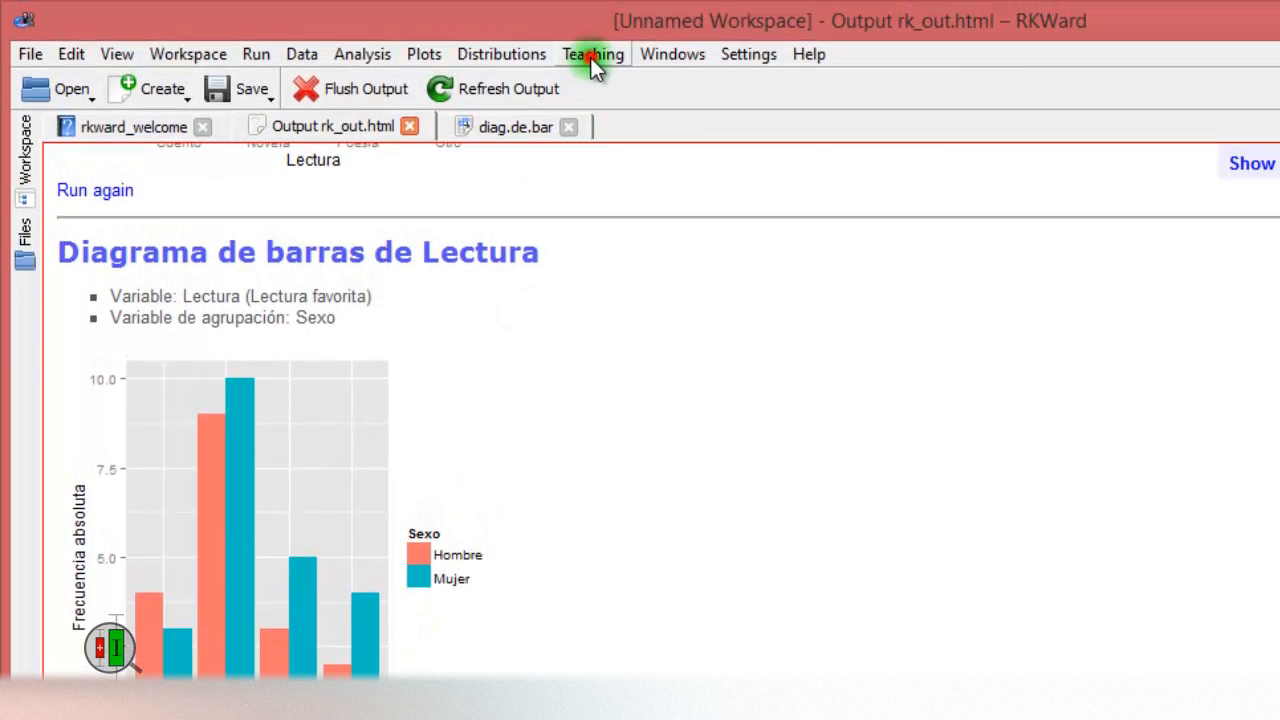
- Create a frequency table (Tabla de frecuencias) of Lectura from diag.de.bar, tabulated by groups (Tabular por grupos) with Sexo as the grouping variable
click(590, 57)
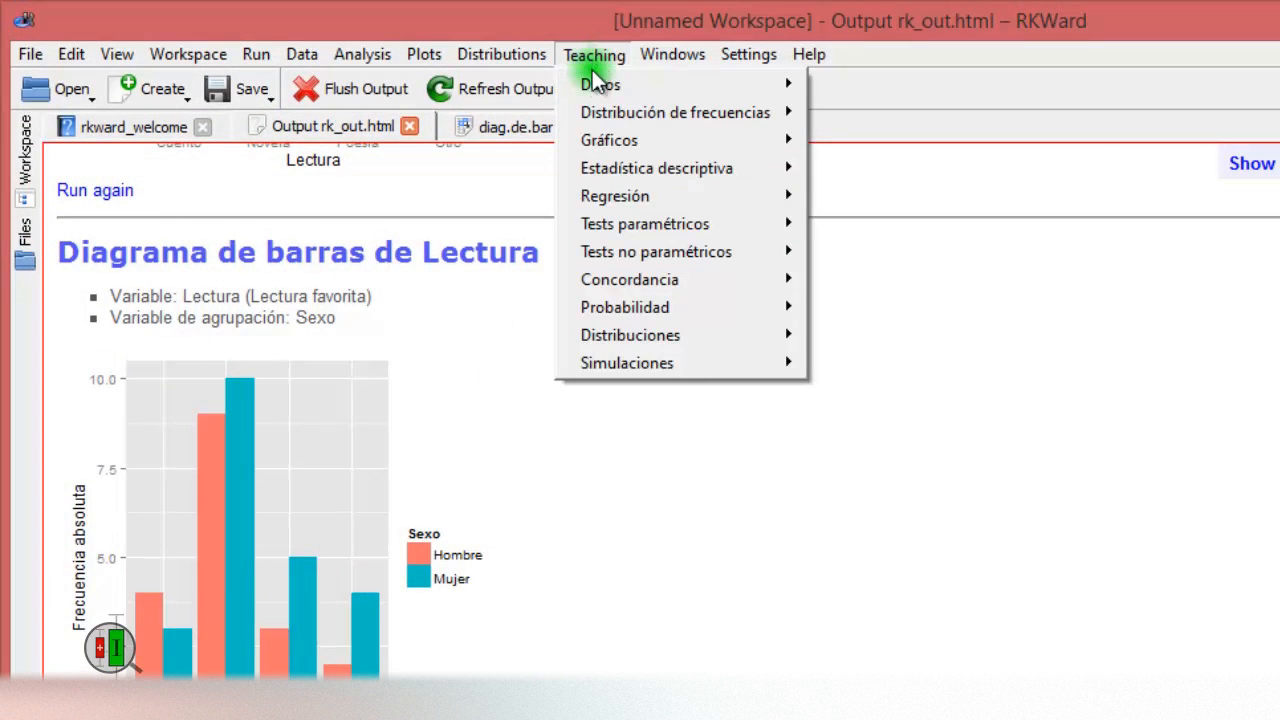
mouse_move(600, 112)
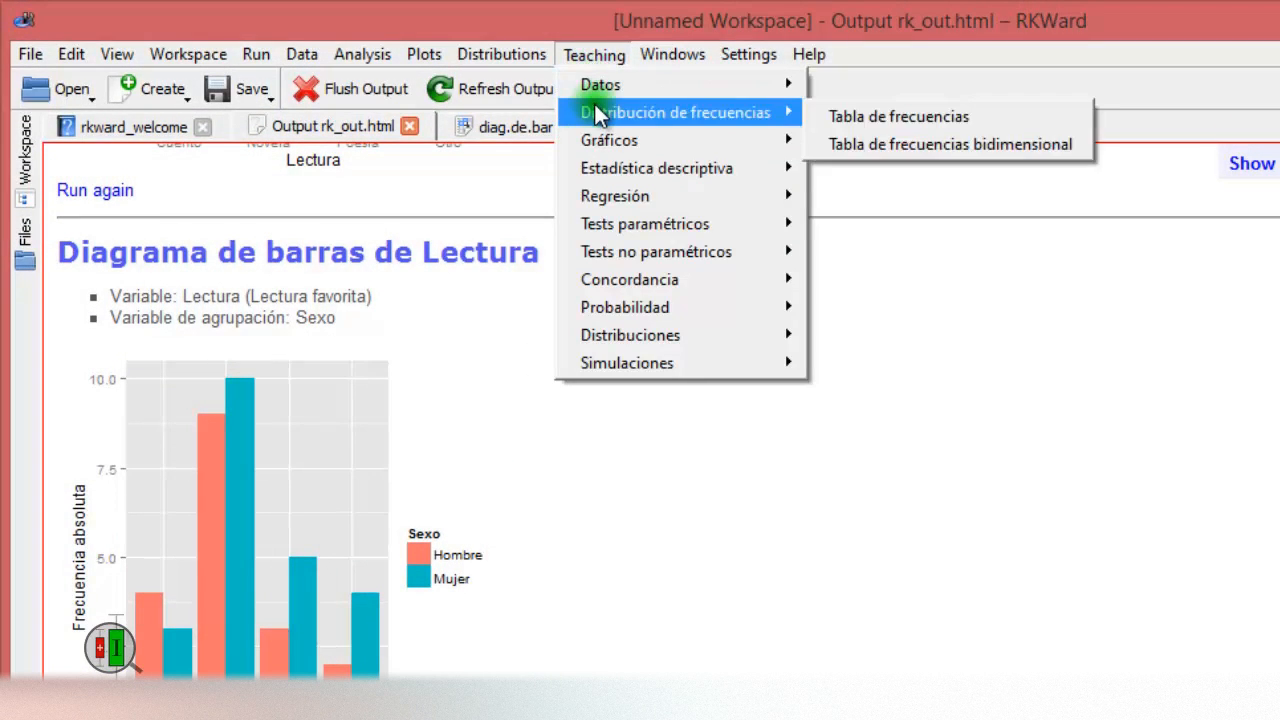
click(838, 118)
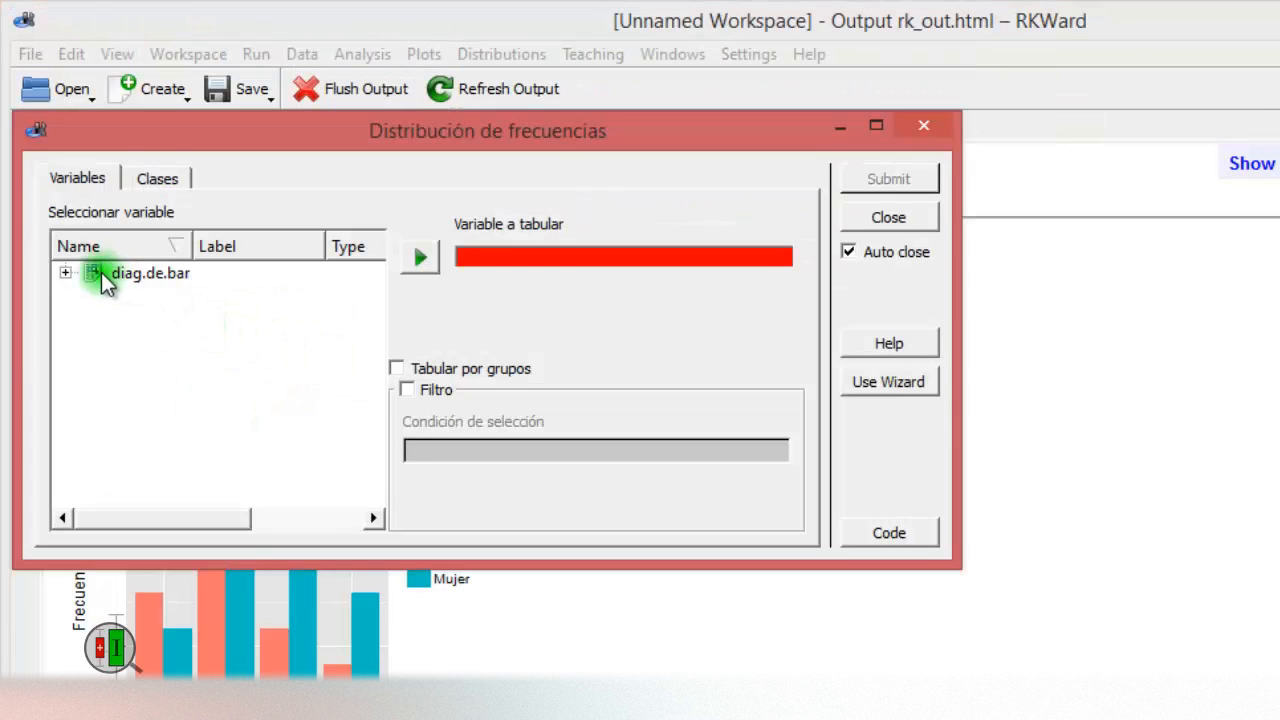
click(64, 273)
click(150, 318)
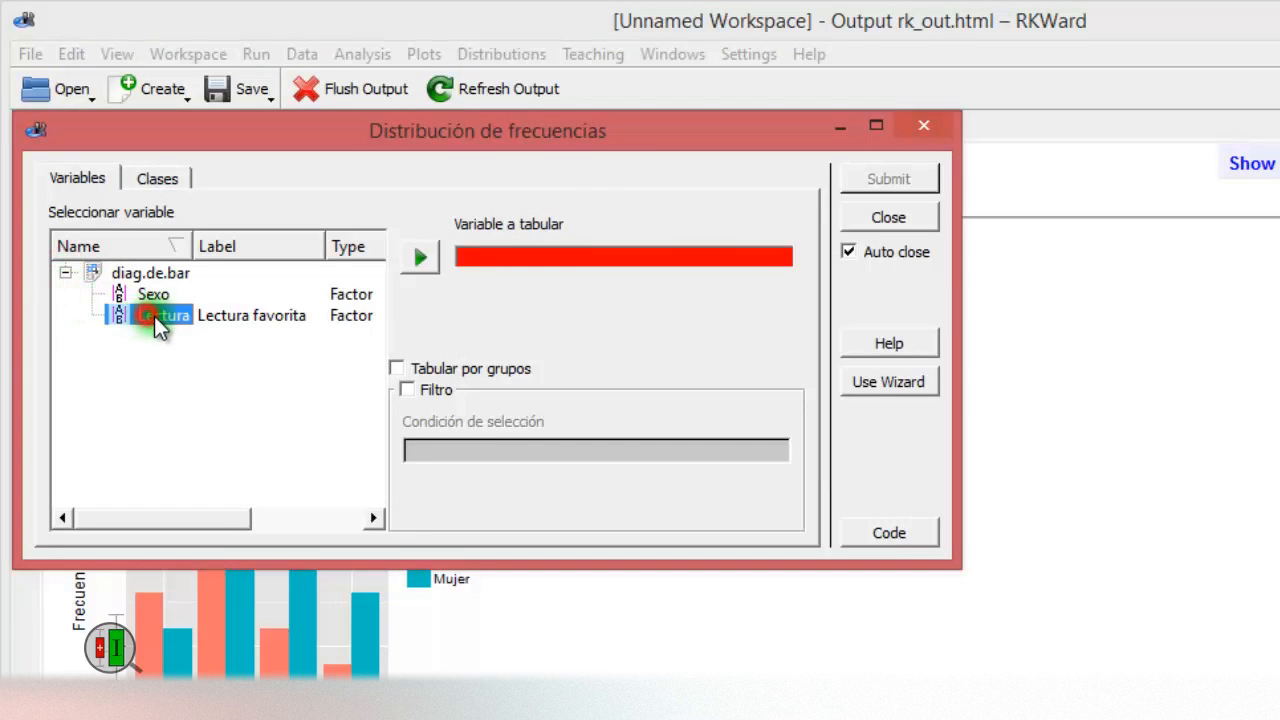
click(416, 260)
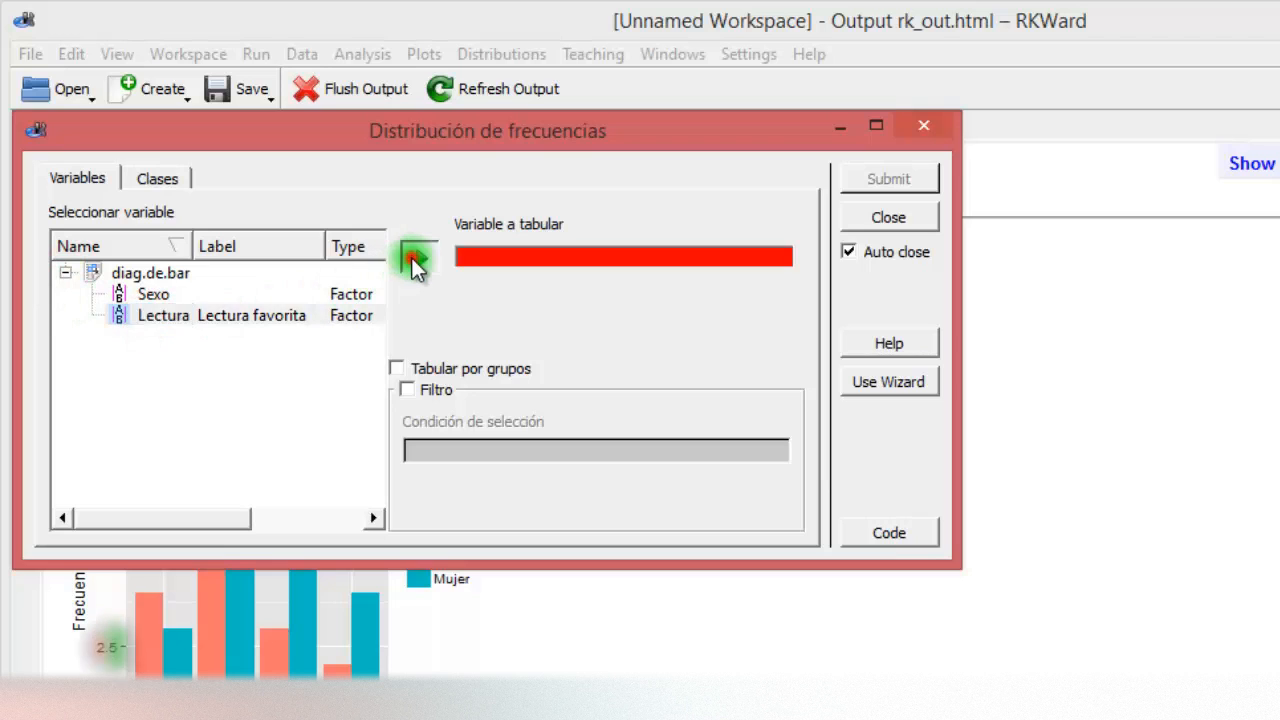
click(395, 368)
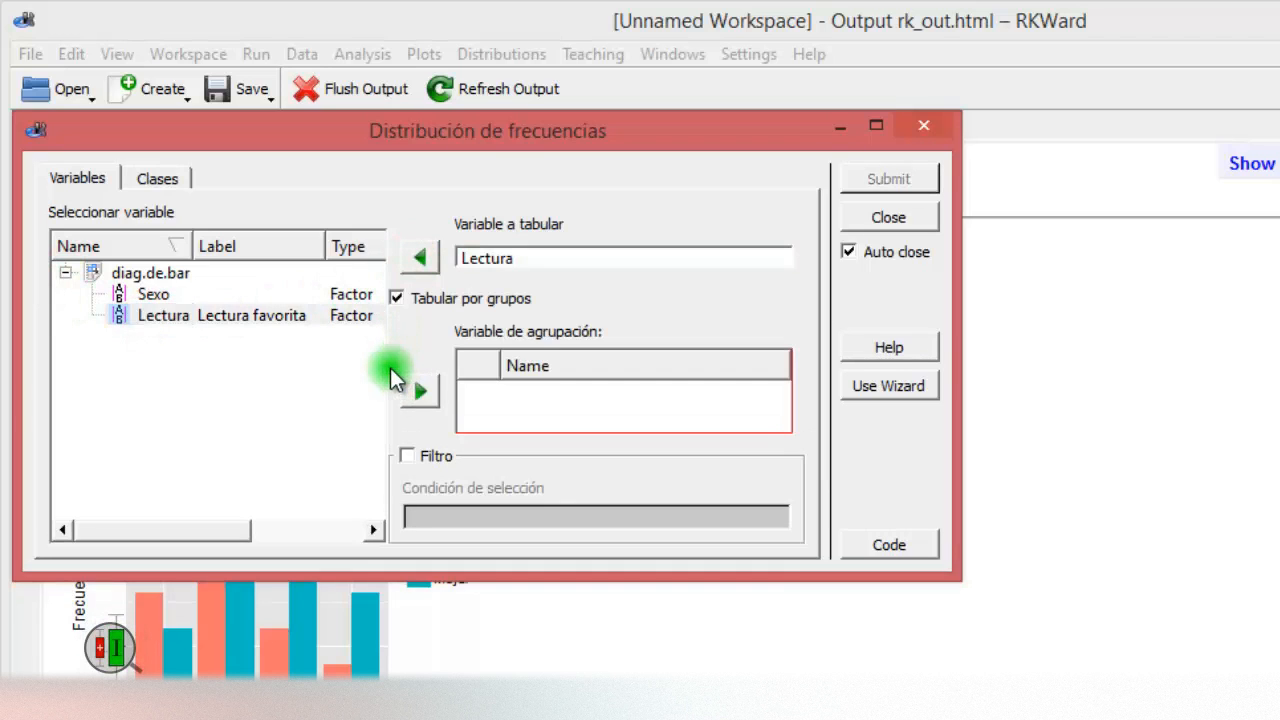
click(150, 294)
click(422, 392)
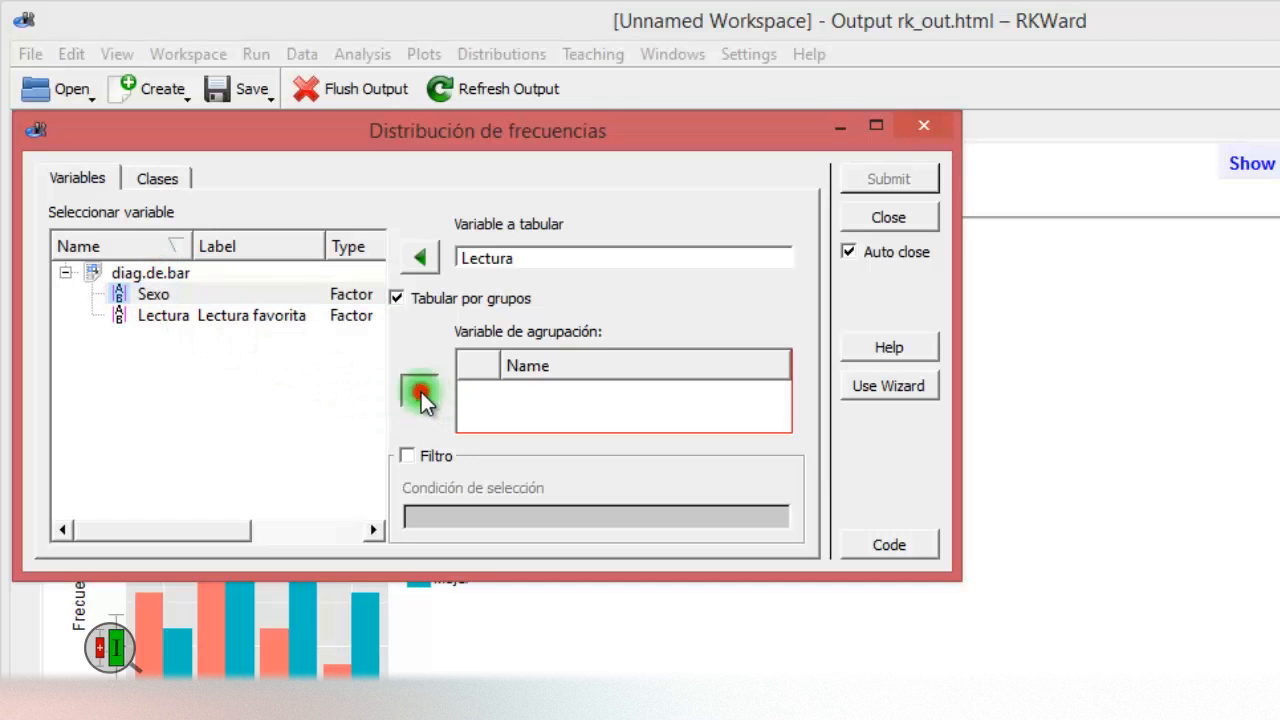
click(880, 180)
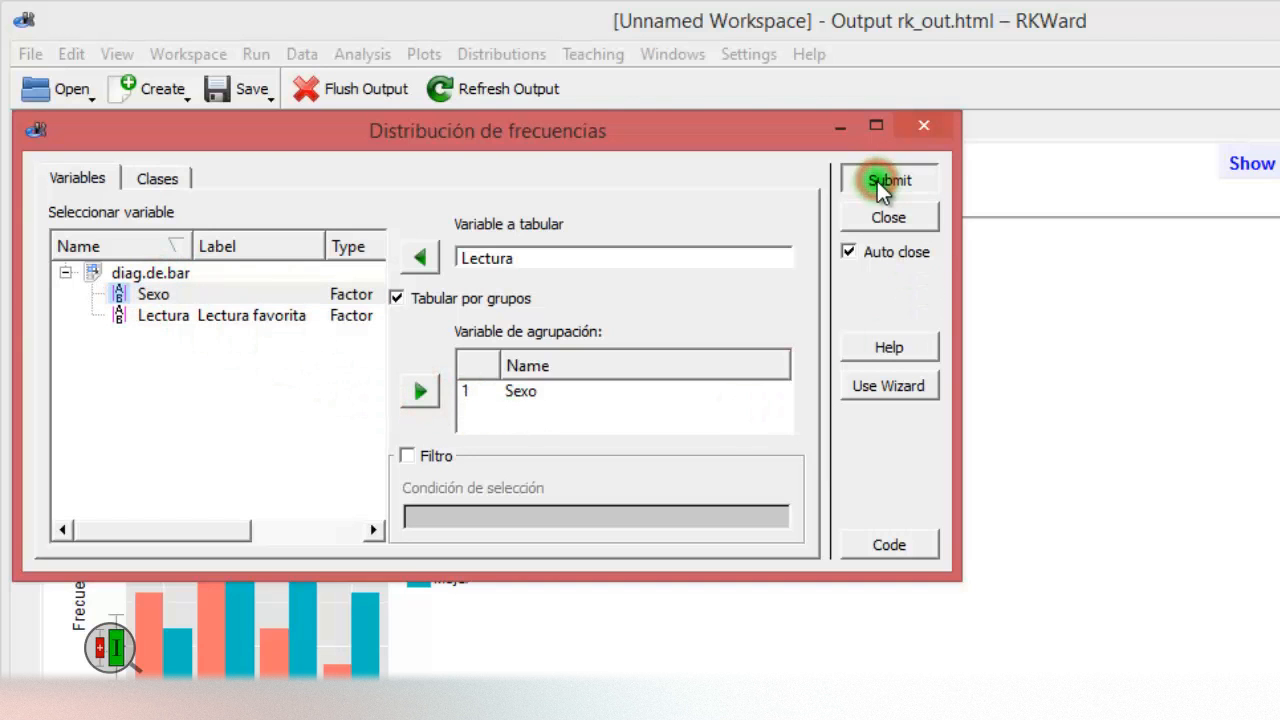
- Compare the Frec.Abs. columns of the Hombre and Mujer tables with the bars for each Lectura category in the chart grouped by Sexo
scroll(356, 632, down, 3)
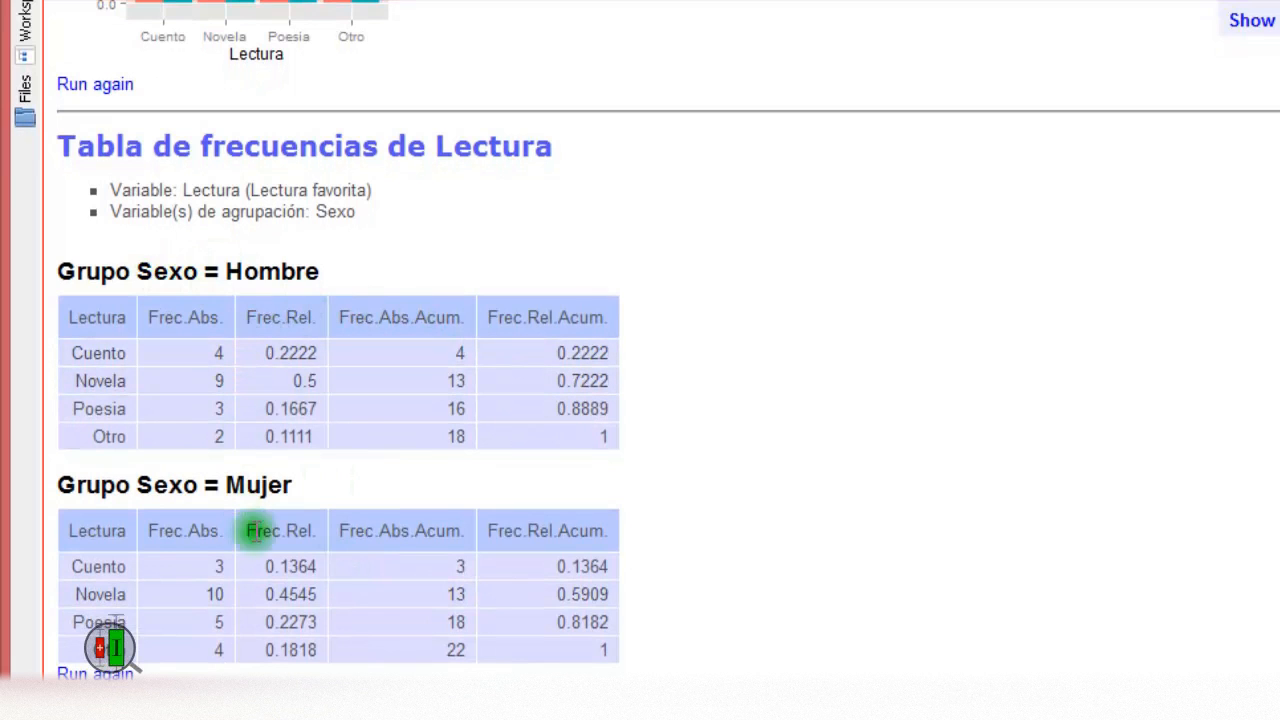
scroll(310, 590, up, 3)
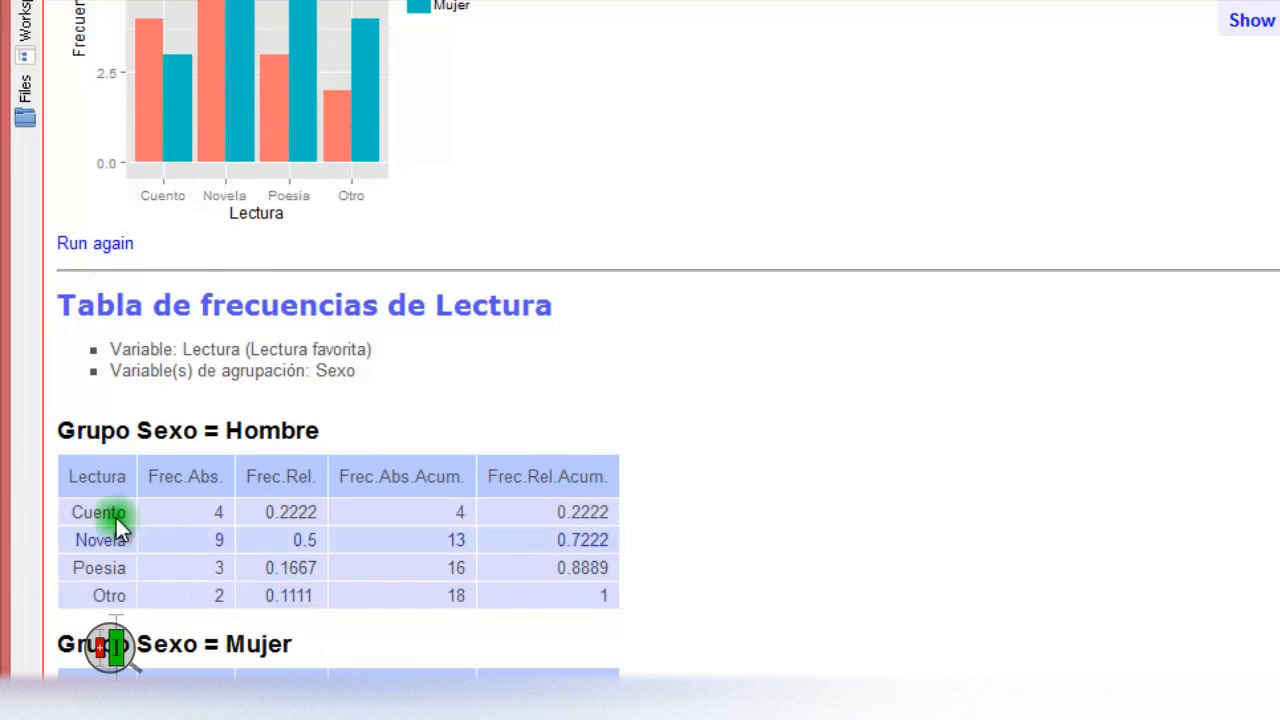
scroll(110, 518, down, 3)
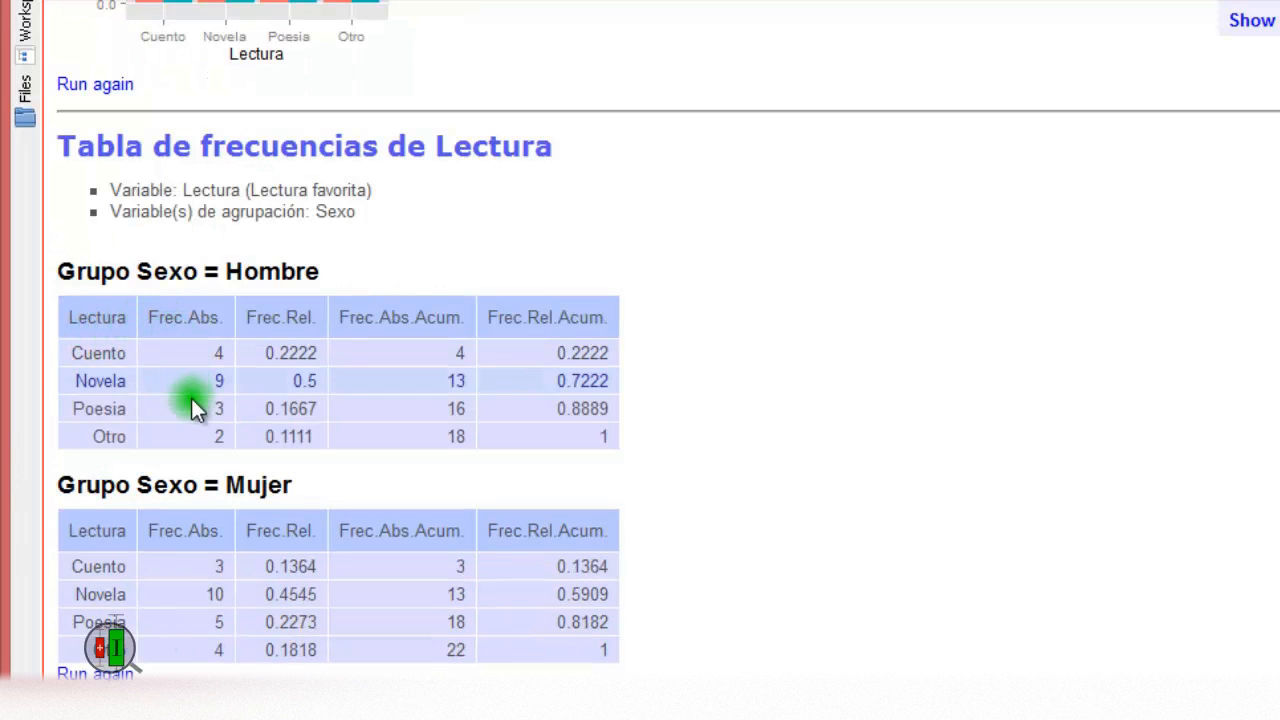
scroll(199, 438, up, 6)
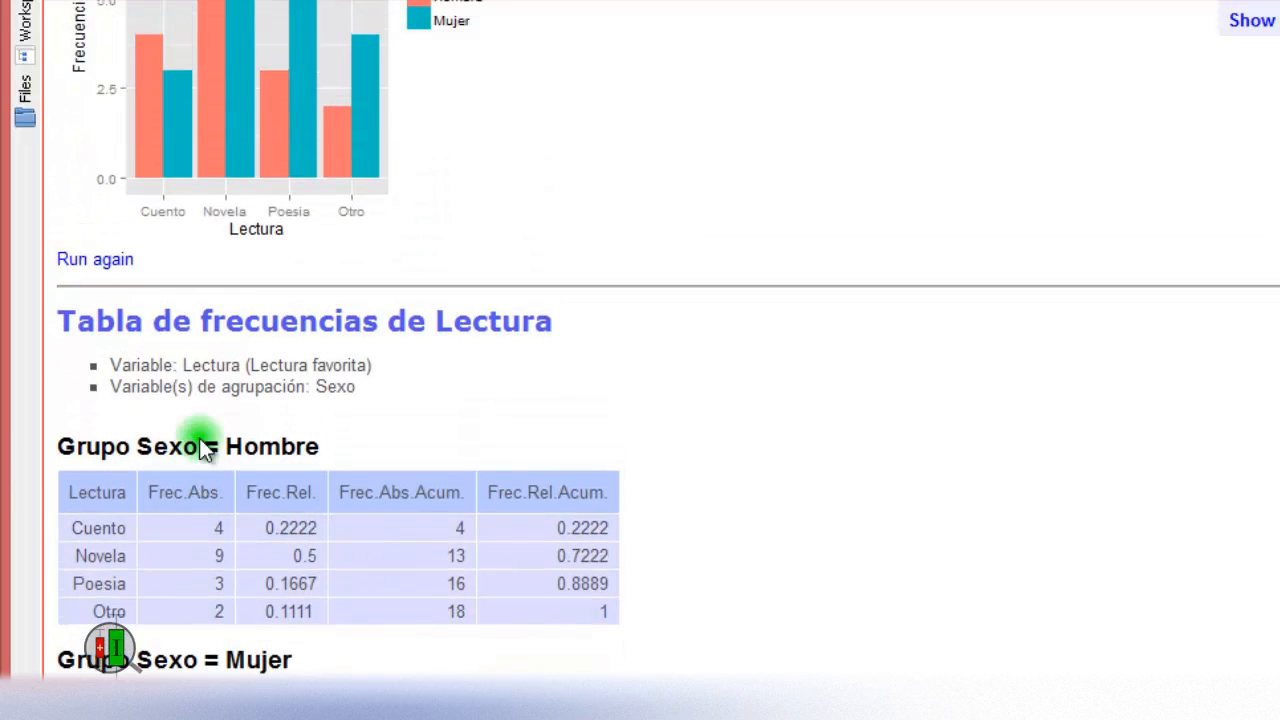
scroll(141, 310, up, 1)
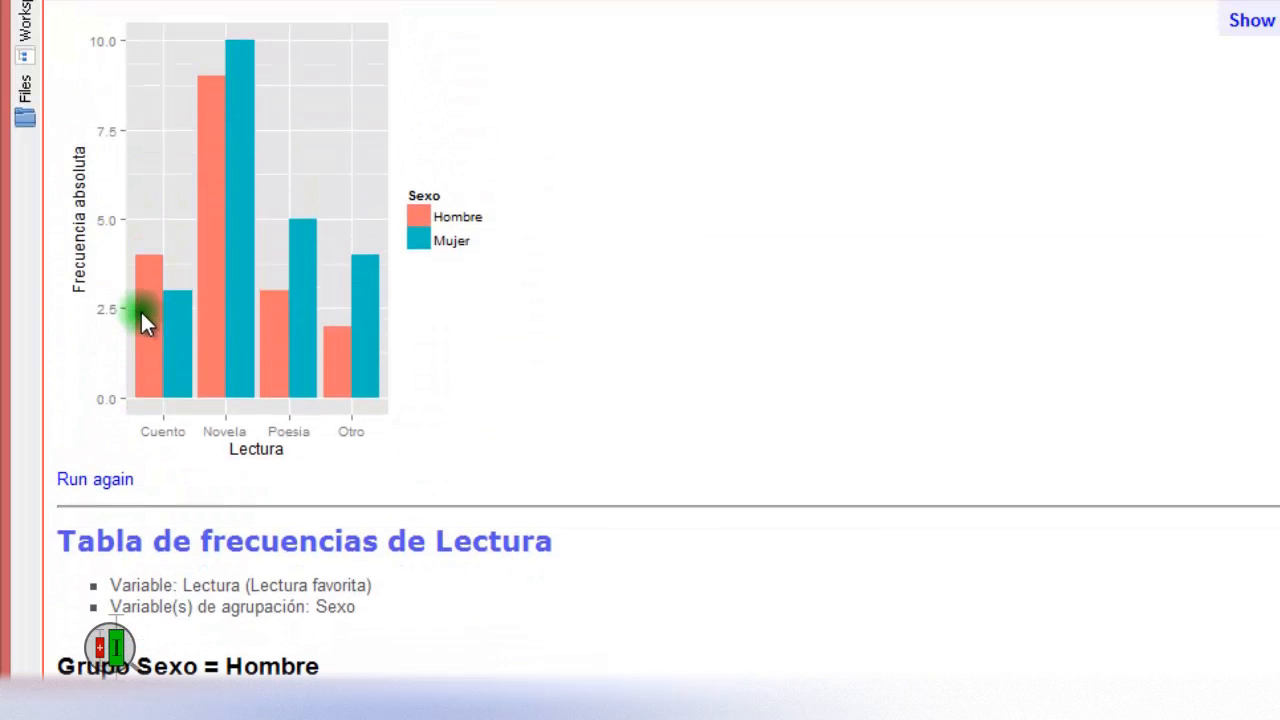
scroll(165, 394, down, 6)
scroll(234, 620, down, 2)
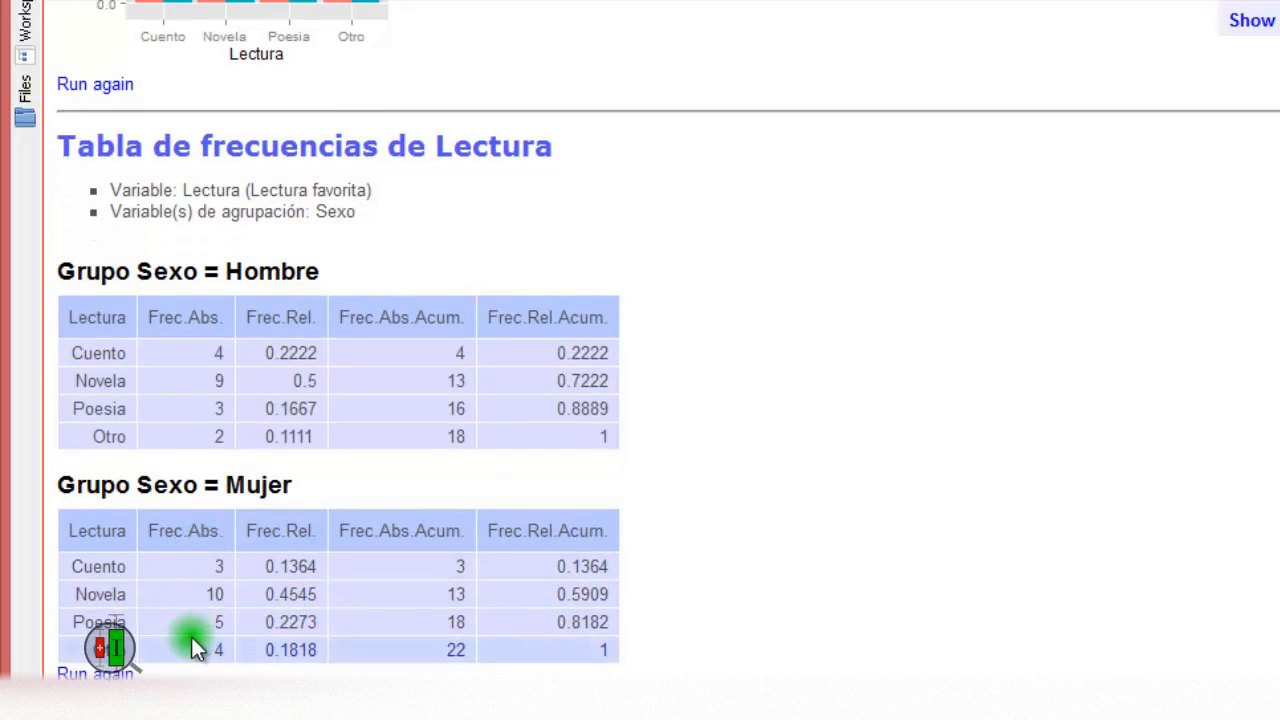
scroll(289, 617, up, 9)
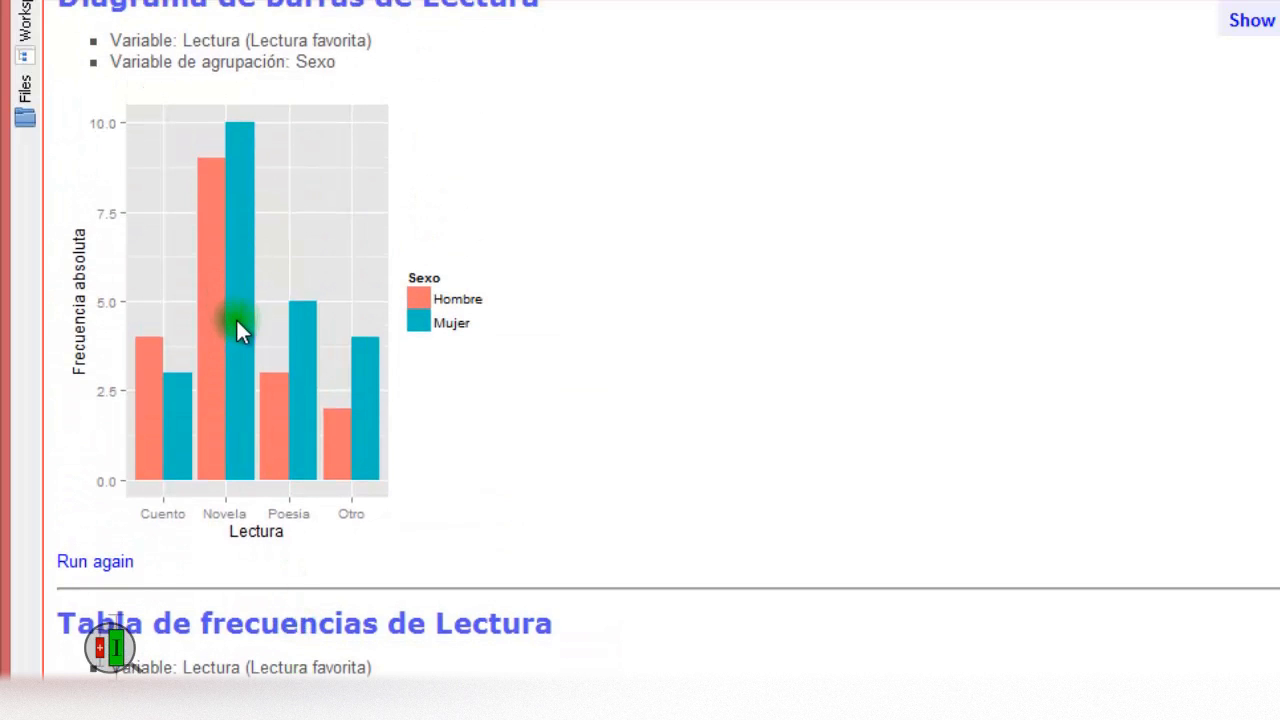
scroll(248, 408, down, 3)
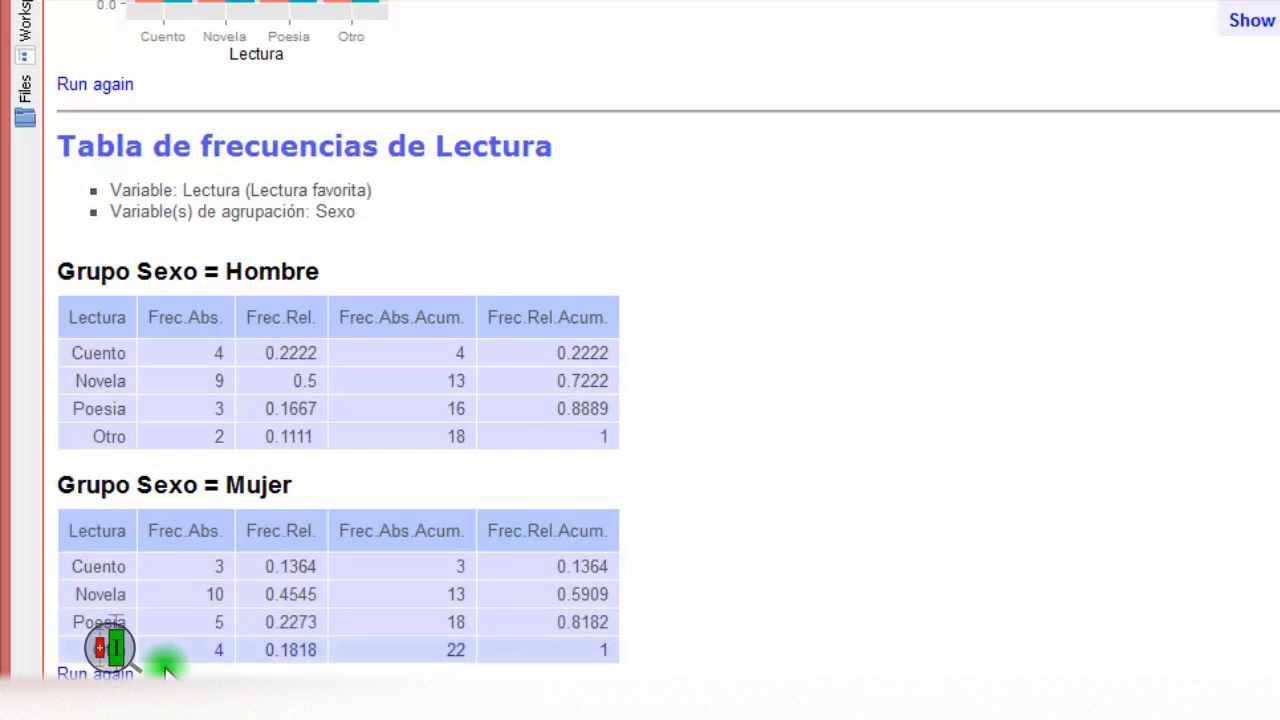
scroll(186, 540, up, 4)
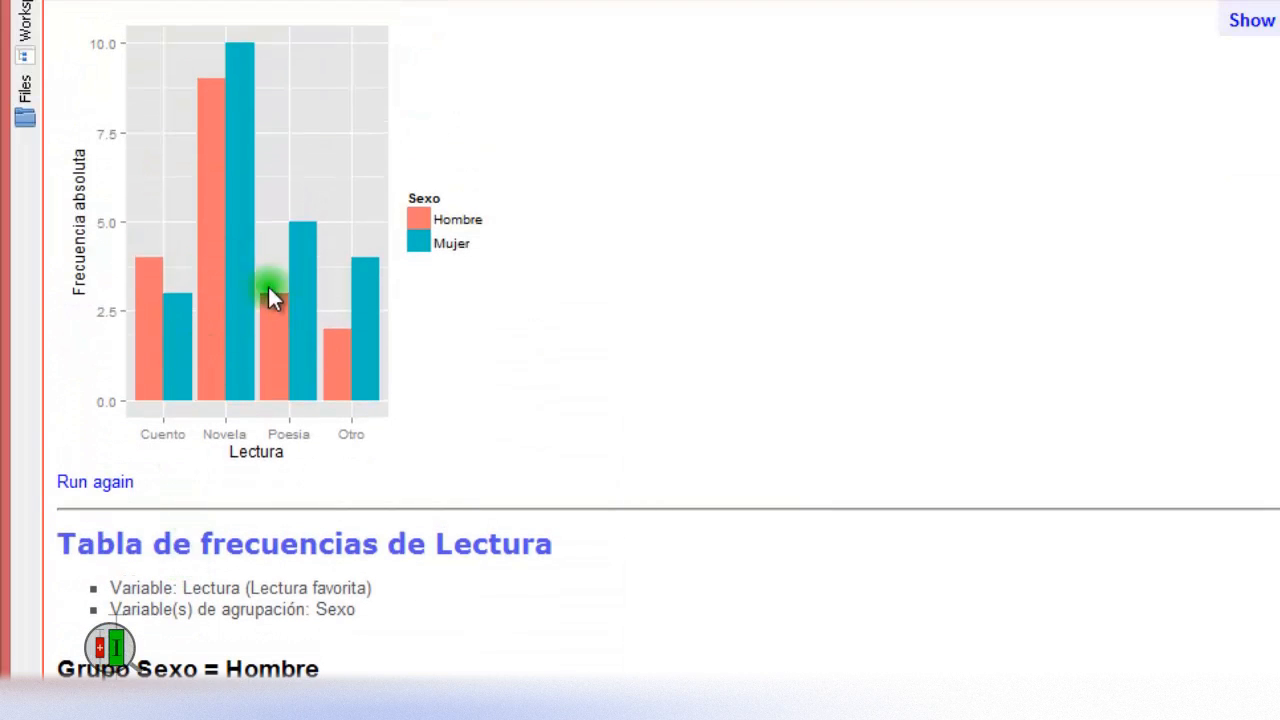
scroll(238, 316, down, 3)
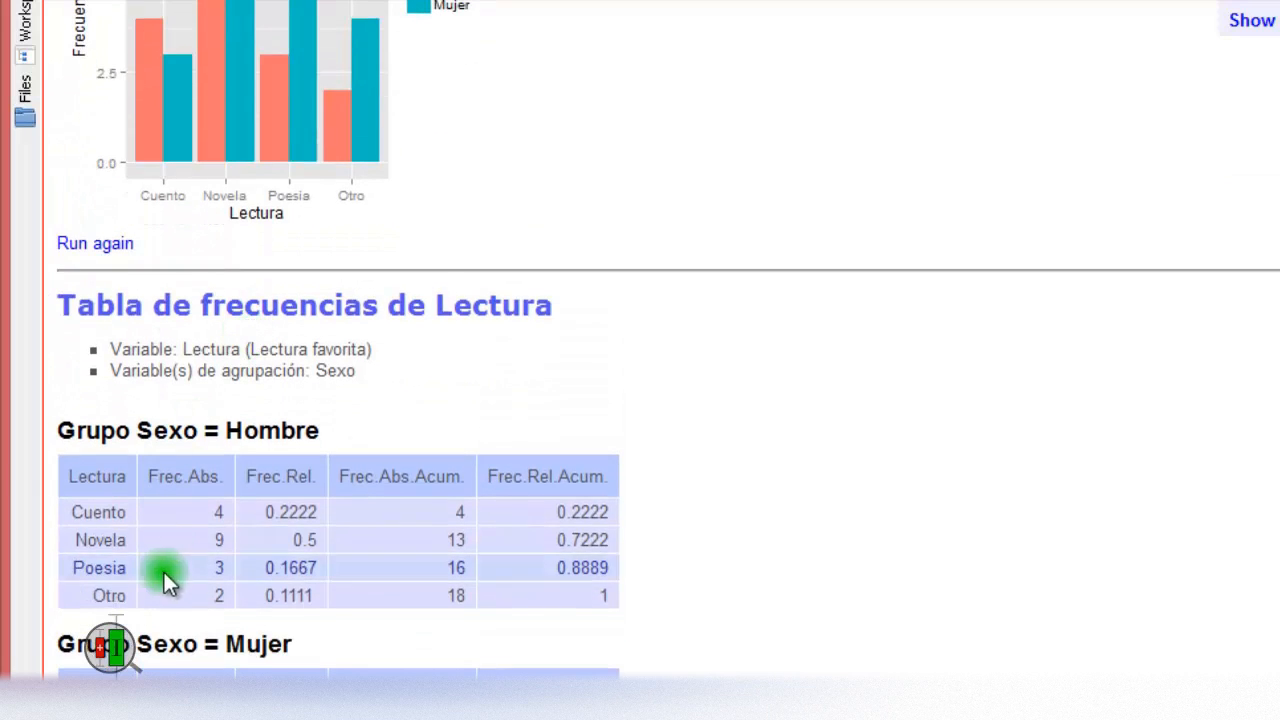
scroll(224, 186, up, 3)
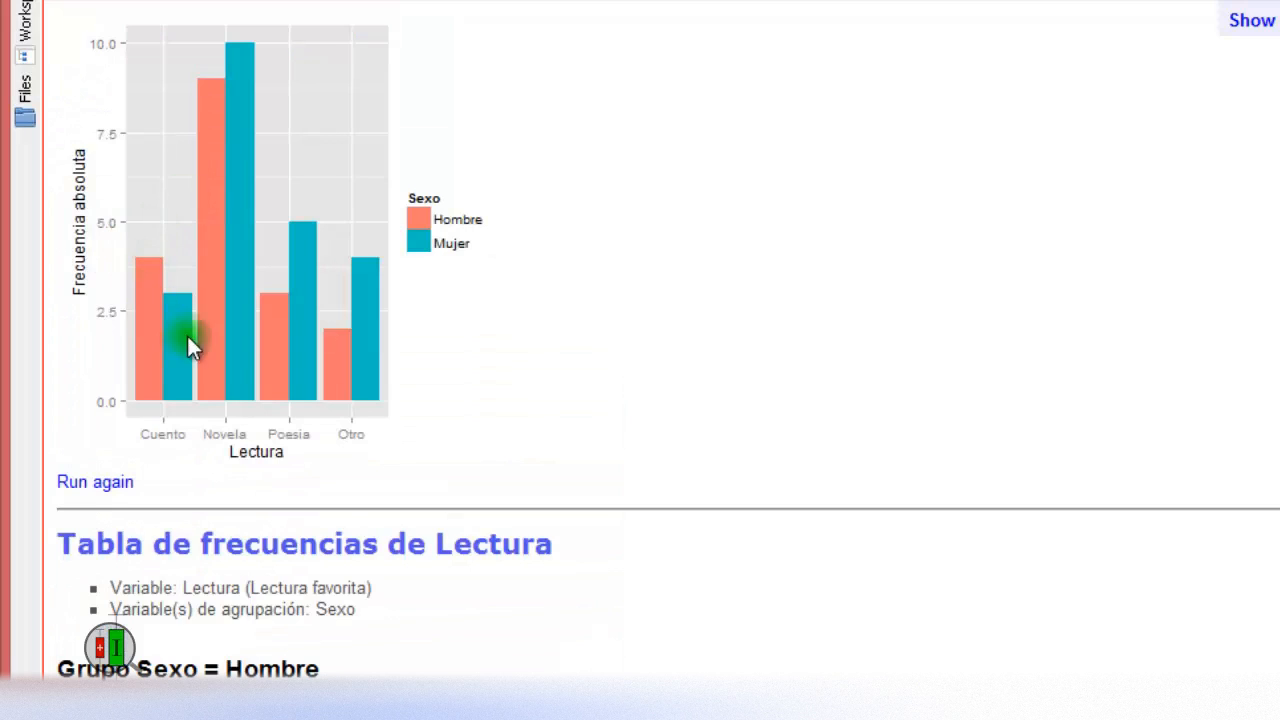
scroll(195, 437, down, 5)
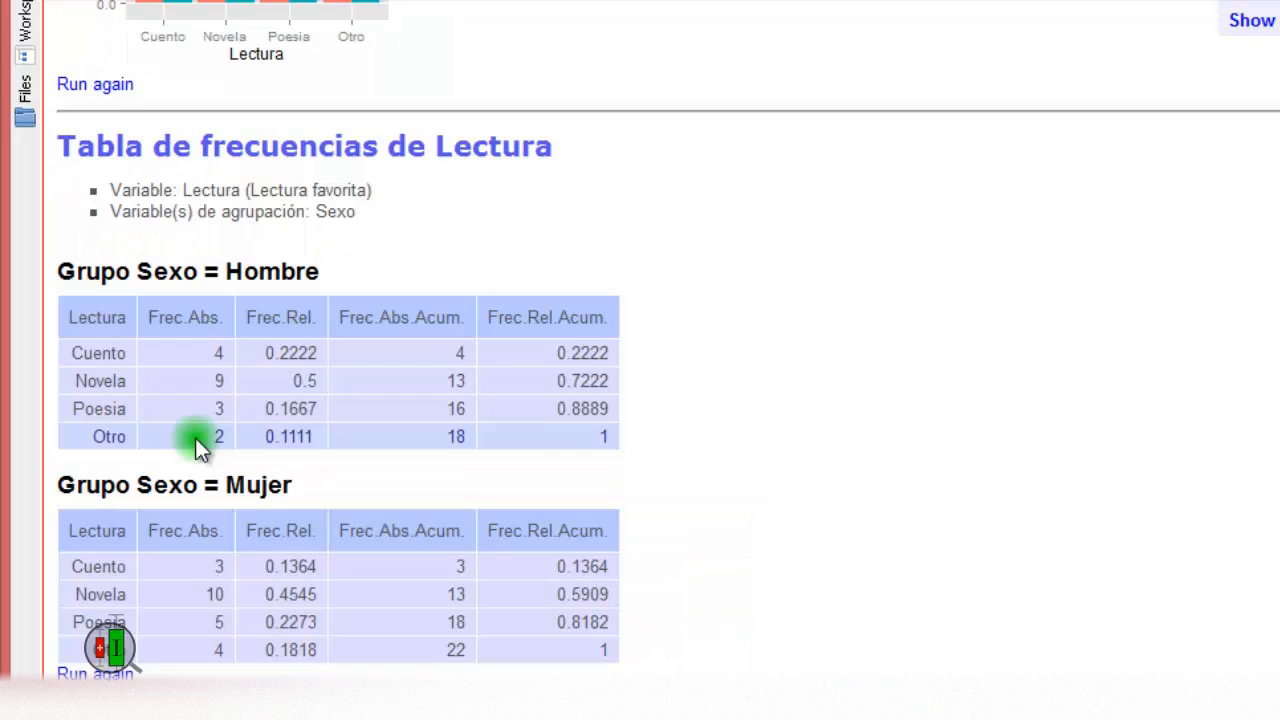
scroll(195, 437, up, 7)
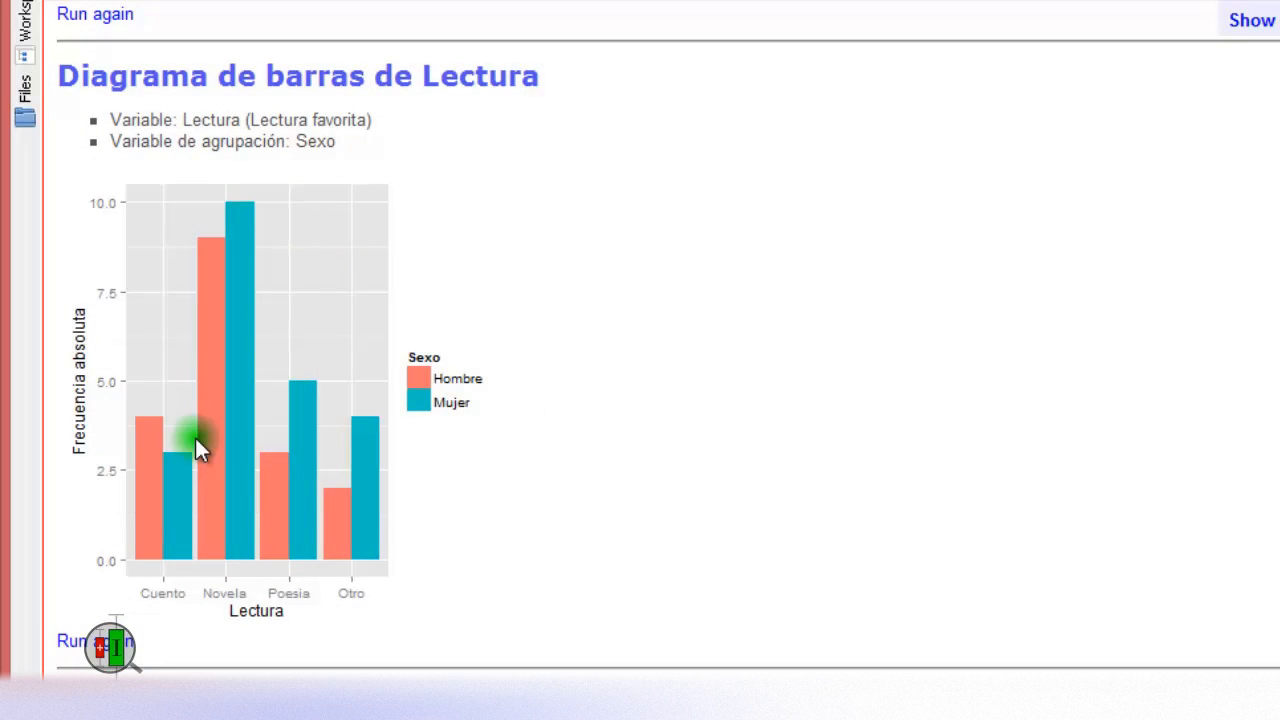